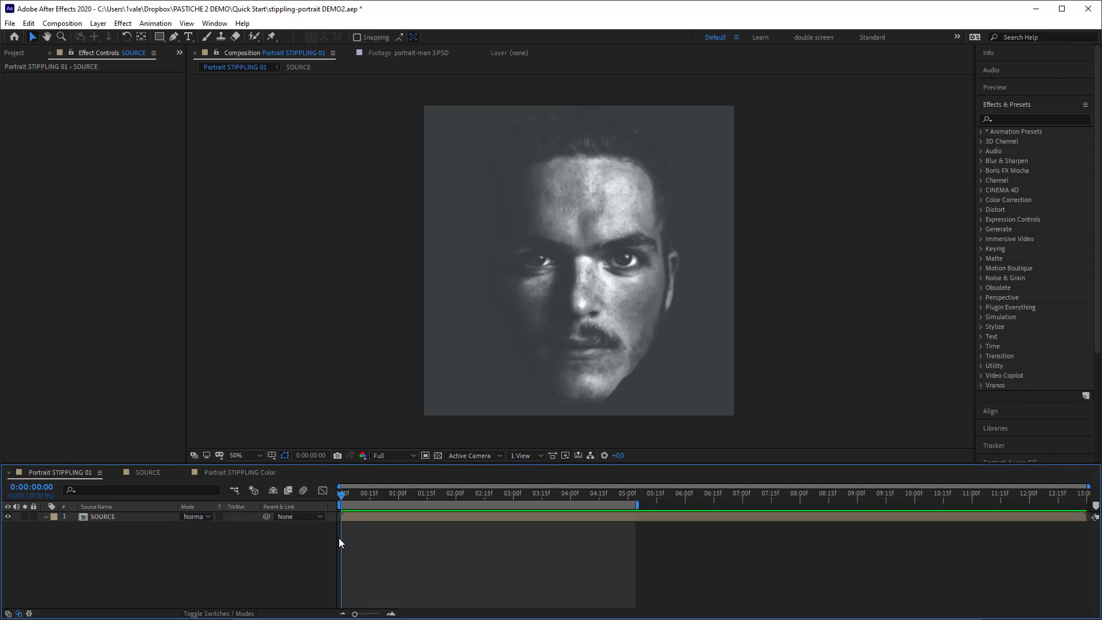
- Scrub through the SOURCE composition, with transparency shown, to find when each portrait appears
left_click(158, 471)
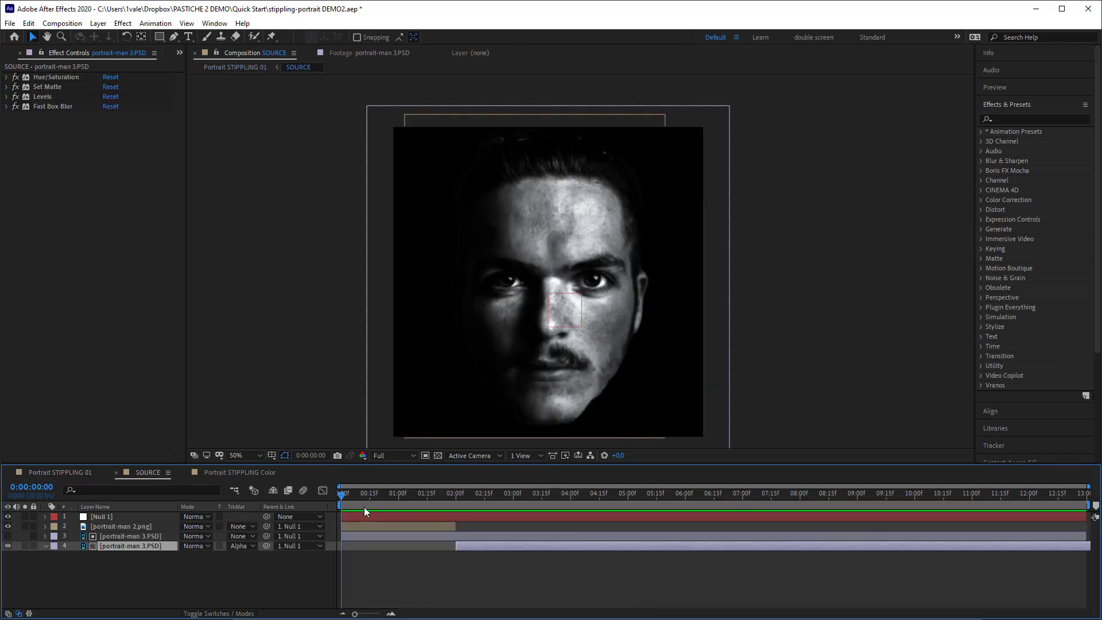
left_click(353, 495)
left_click_drag(352, 495, 400, 504)
left_click(438, 454)
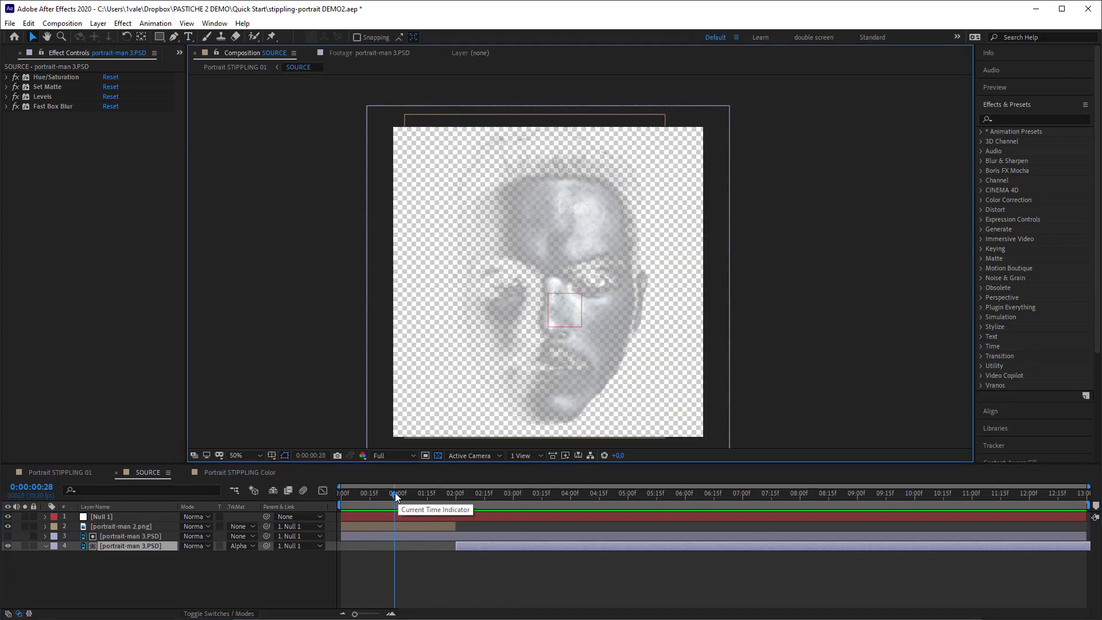
left_click_drag(396, 496, 550, 516)
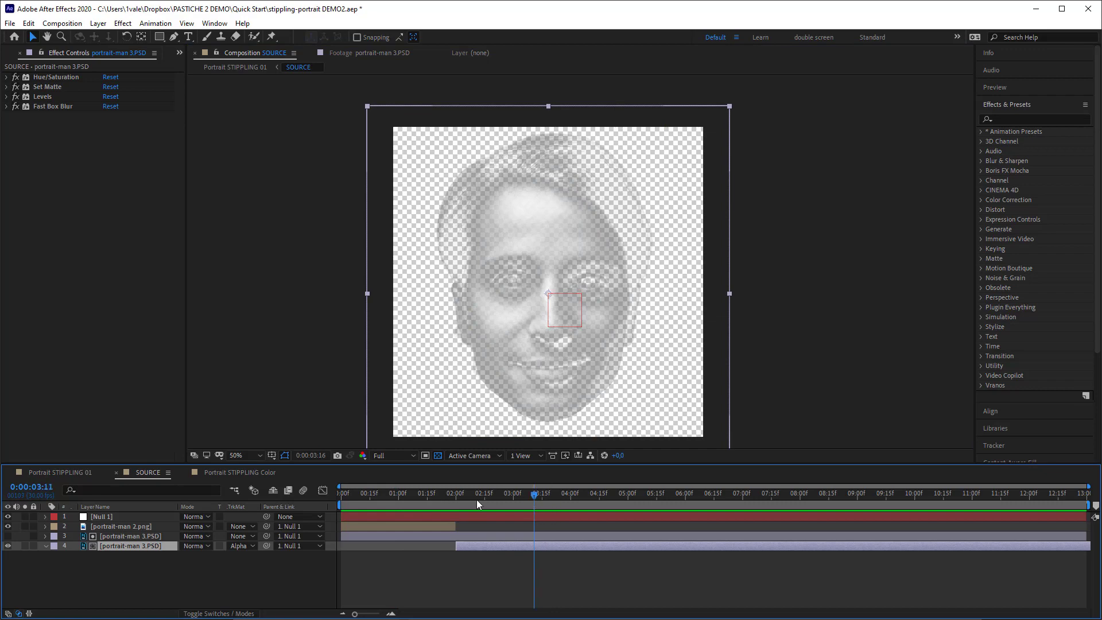
key("Home")
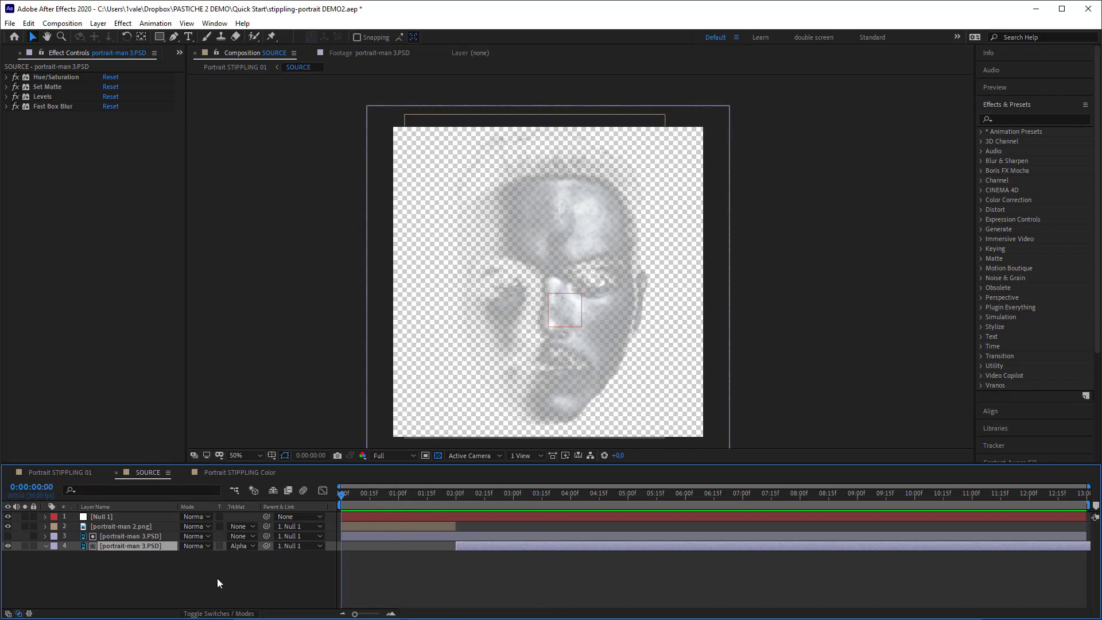
left_click(118, 526)
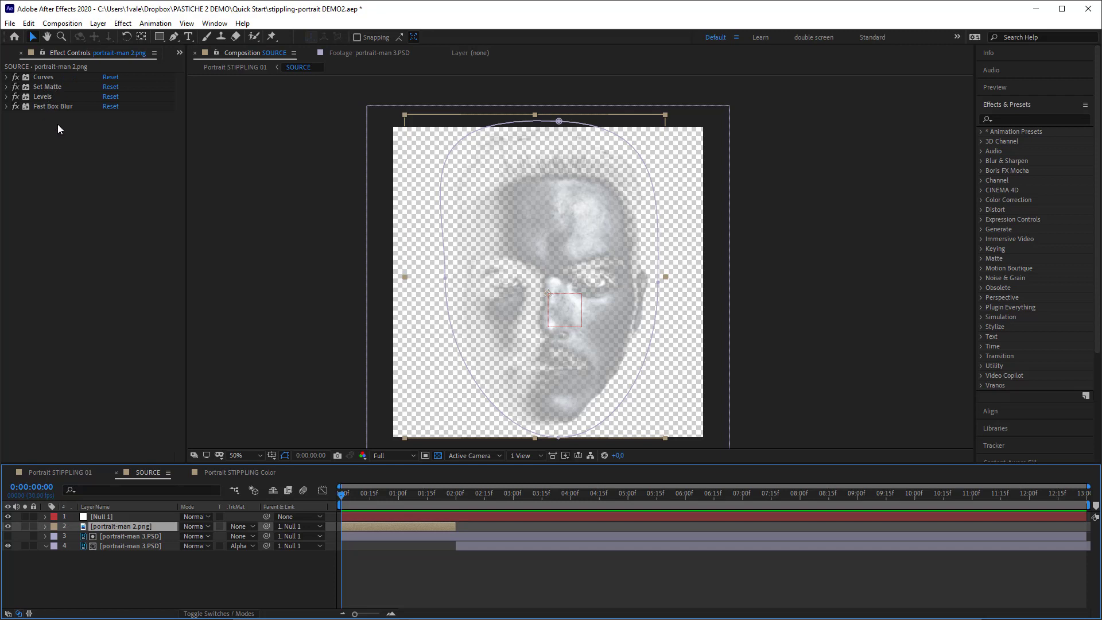
left_click(299, 205)
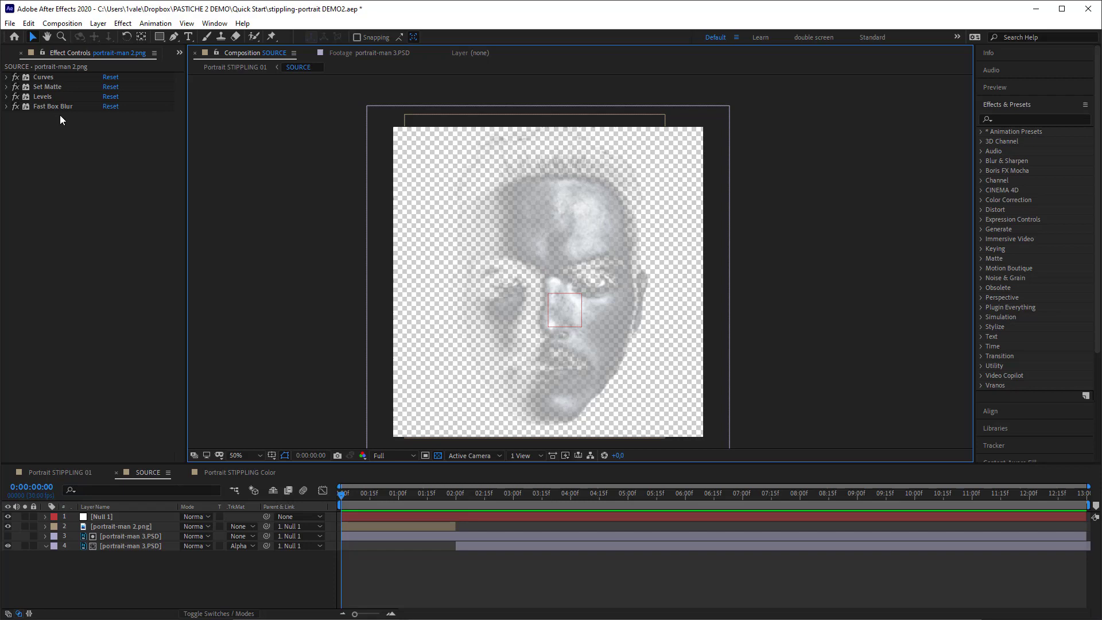
left_click(305, 549)
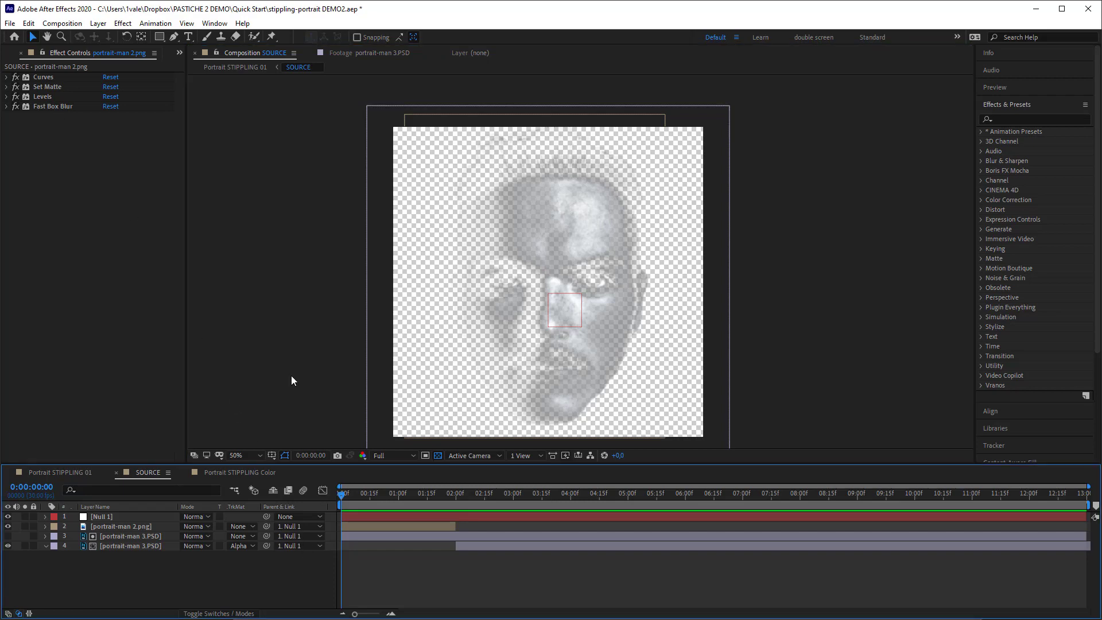
- In Portrait STIPPLING 01, place markers on the SOURCE layer at 0:00:00:10 and 0:00:02:00
left_click(234, 69)
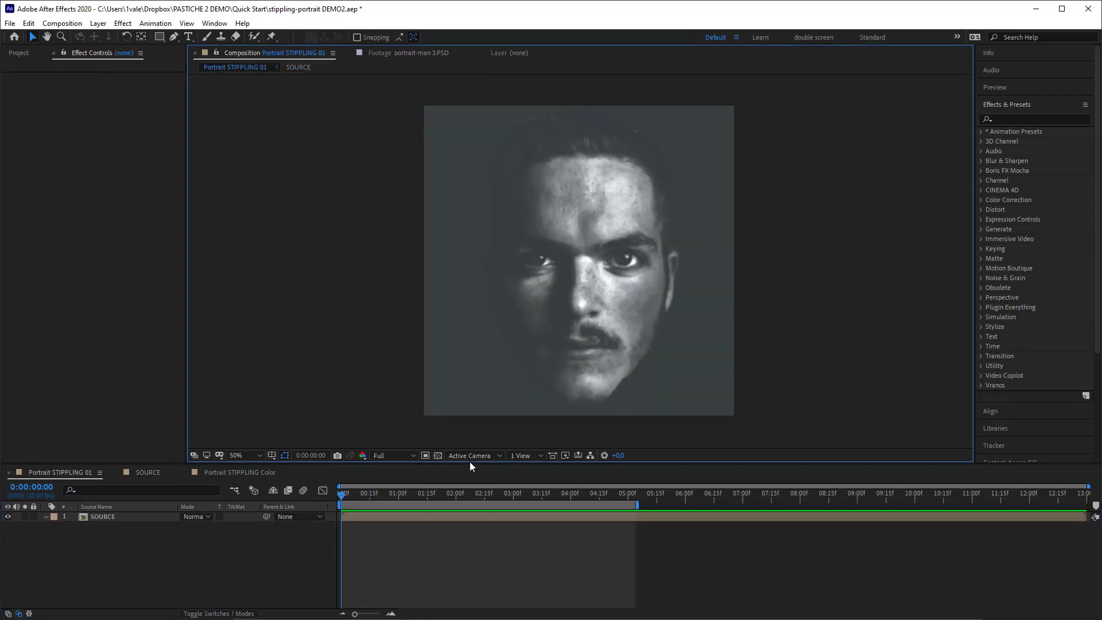
left_click_drag(346, 494, 360, 497)
left_click(365, 515)
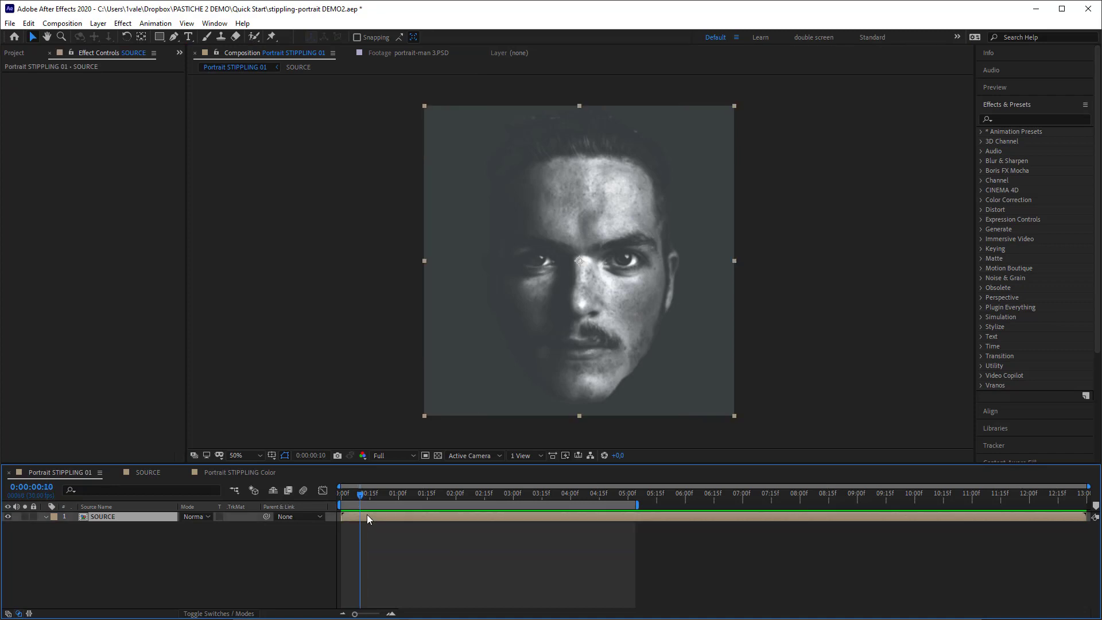
left_click(304, 67)
left_click_drag(386, 492, 459, 501)
left_click(232, 69)
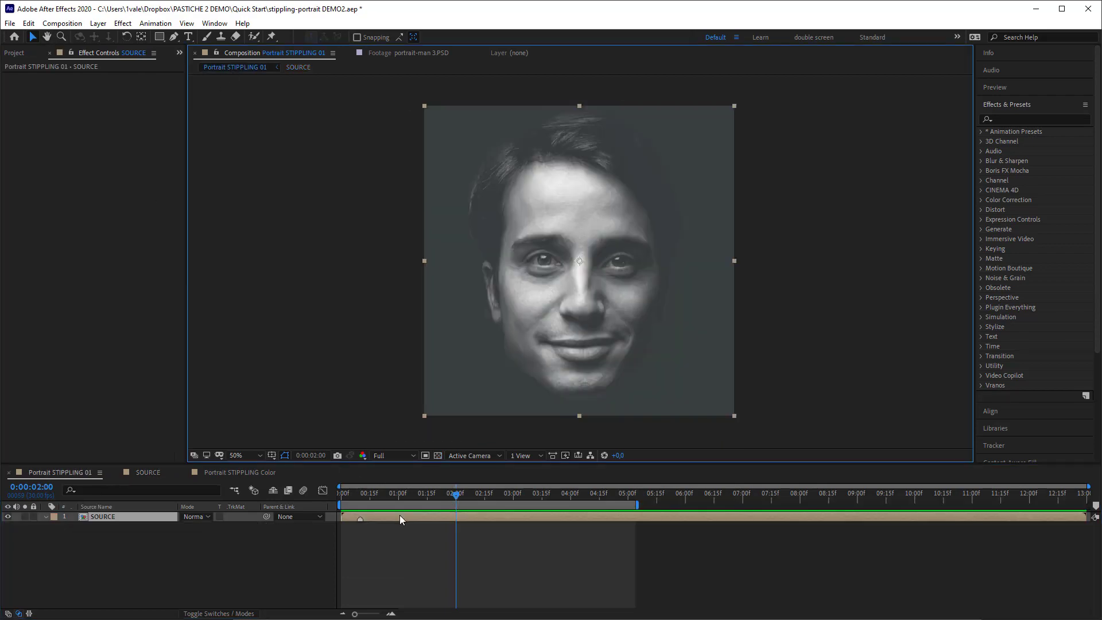
left_click(398, 535)
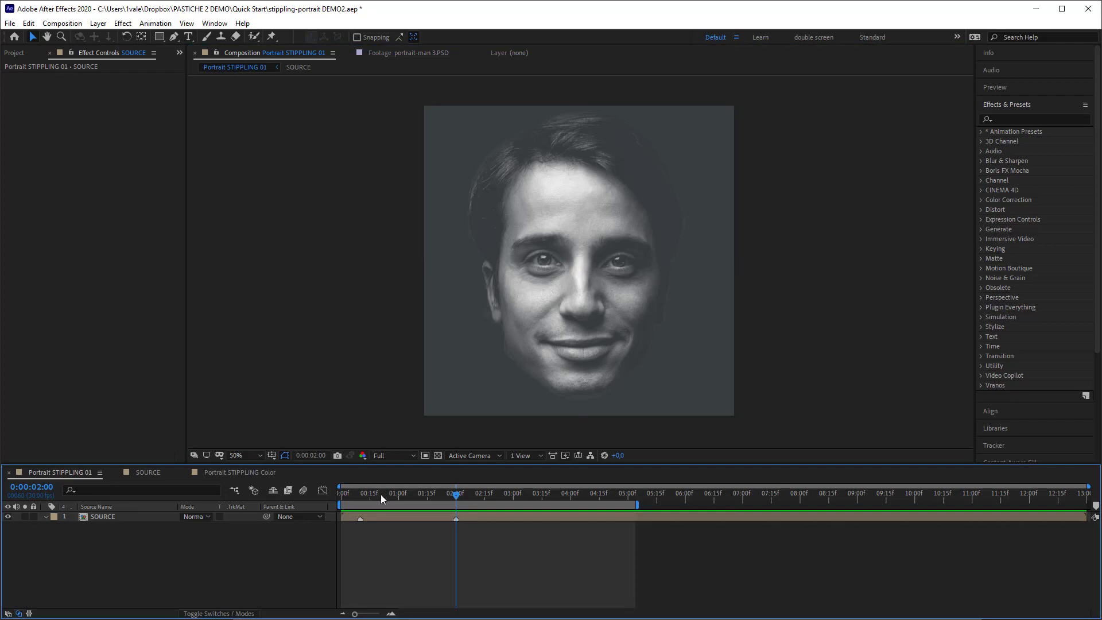
- At frame 10, draw a circle with the Ellipse Tool over the portrait's left eye
left_click_drag(379, 494, 354, 497)
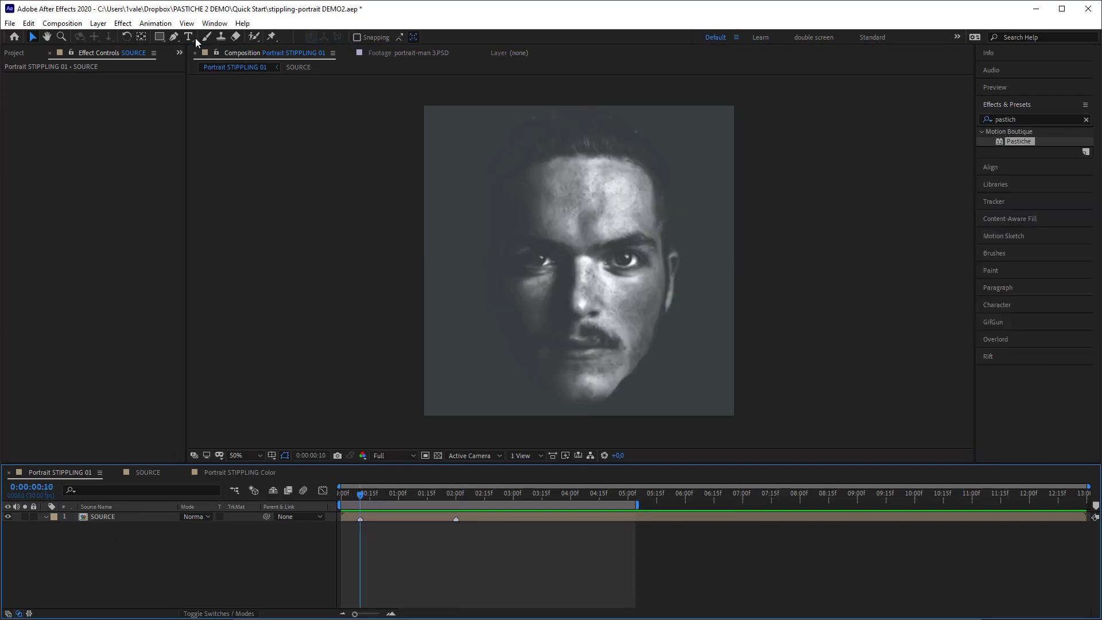
left_click(161, 37)
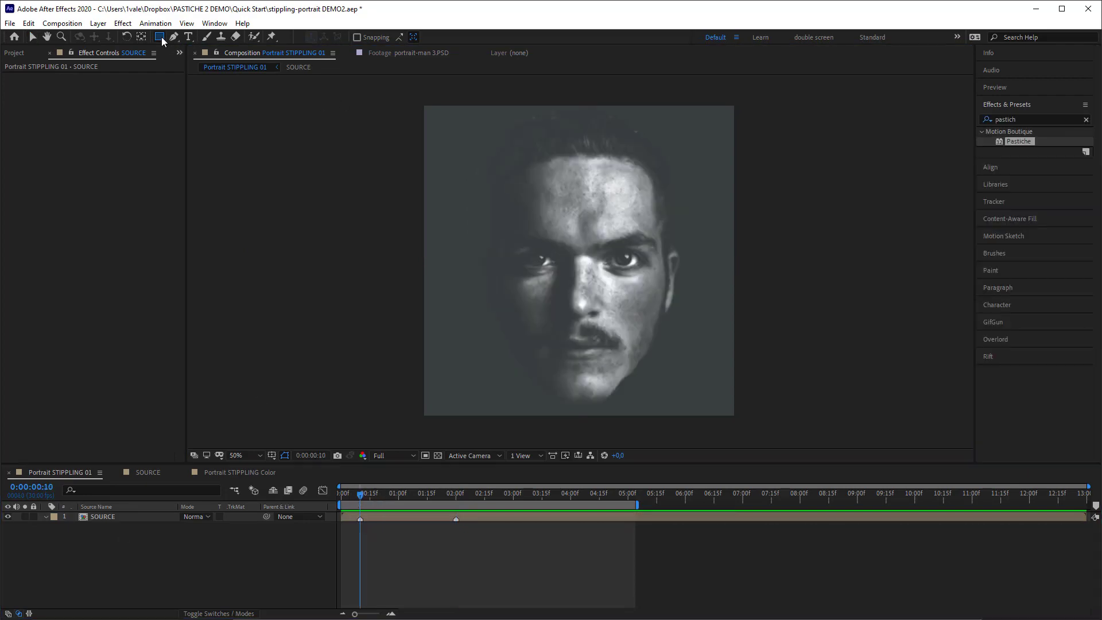
left_click(209, 62)
left_click_drag(502, 214, 584, 318)
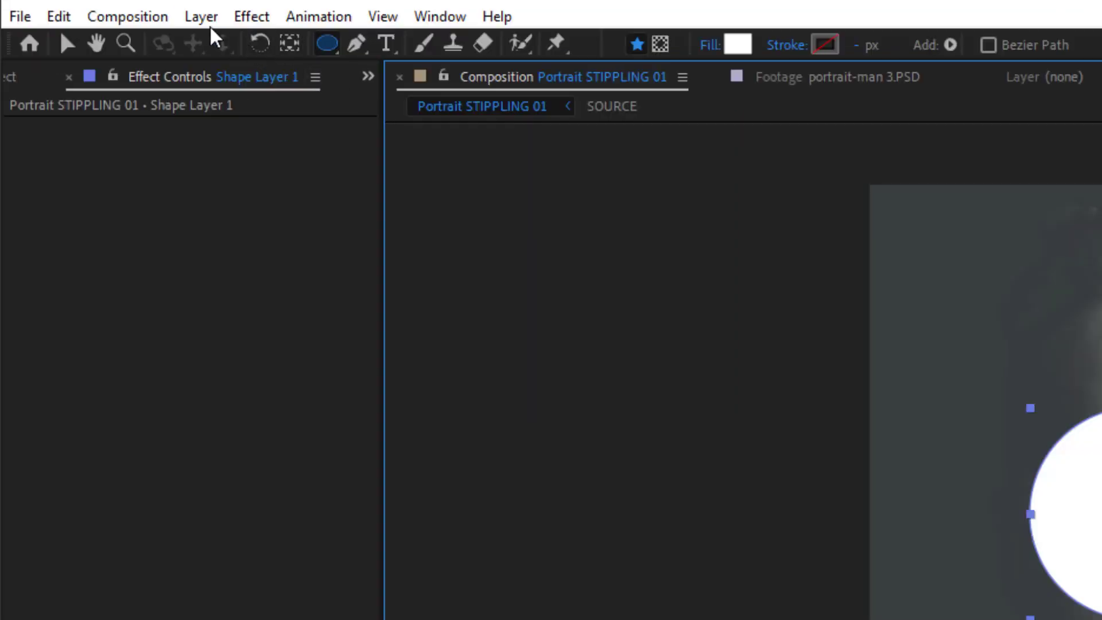
- Centre the circle's anchor point in its layer content and move SOURCE above Shape Layer 1
left_click(98, 24)
mouse_move(308, 303)
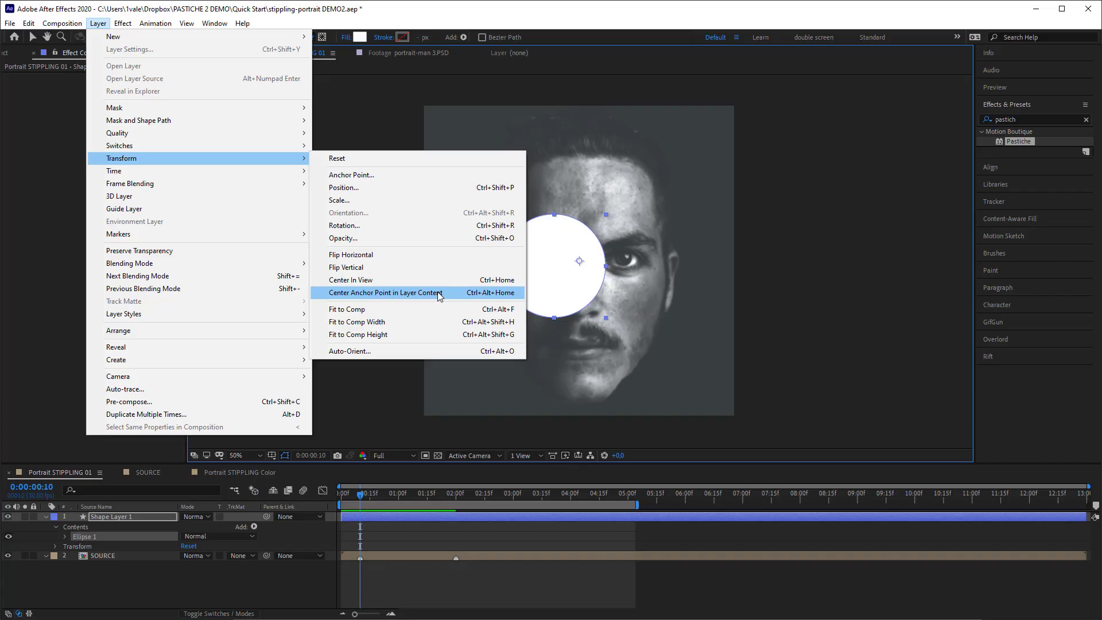
left_click(721, 322)
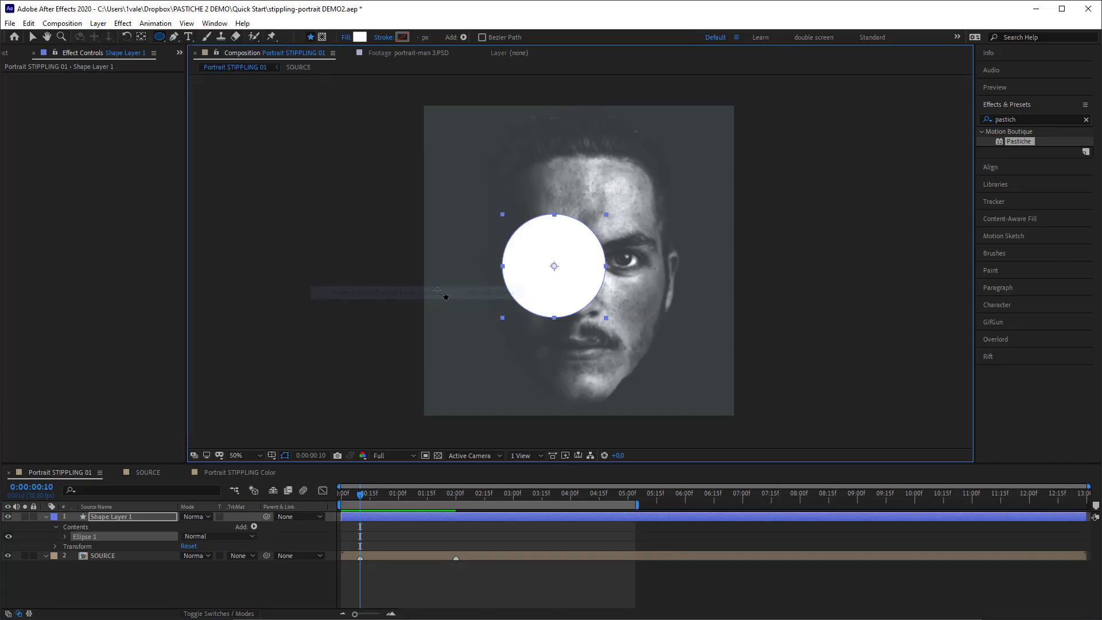
left_click_drag(106, 556, 111, 515)
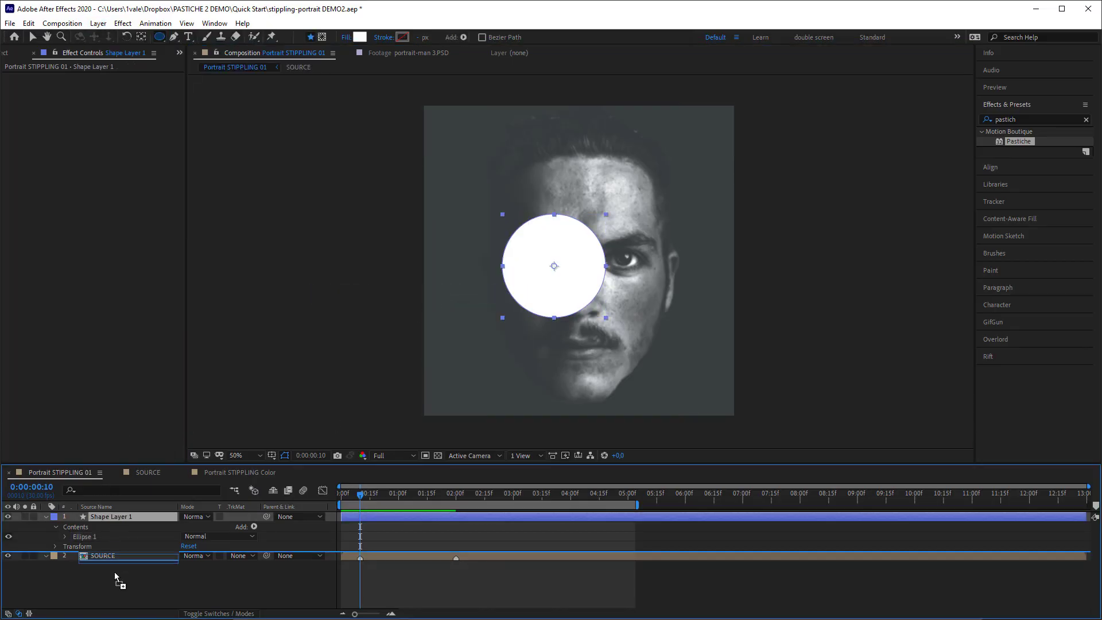
left_click(115, 577)
- Reselect Shape Layer 1 and scroll the MOBO_Utils page down to the Multi-Duplicate section
left_click(109, 526)
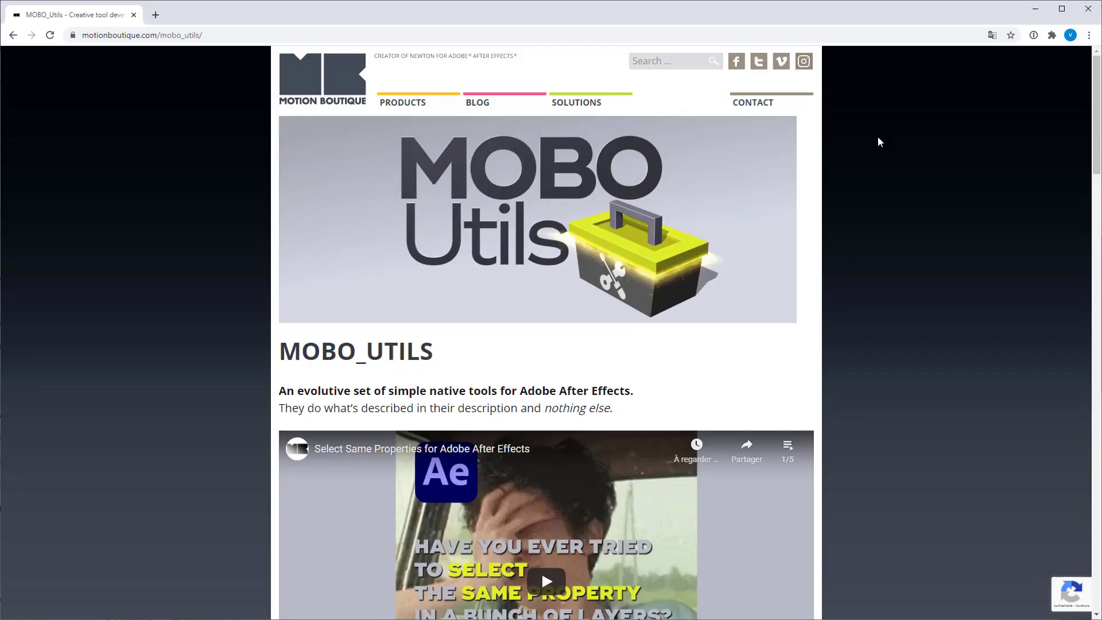
scroll(899, 258, "down", 20)
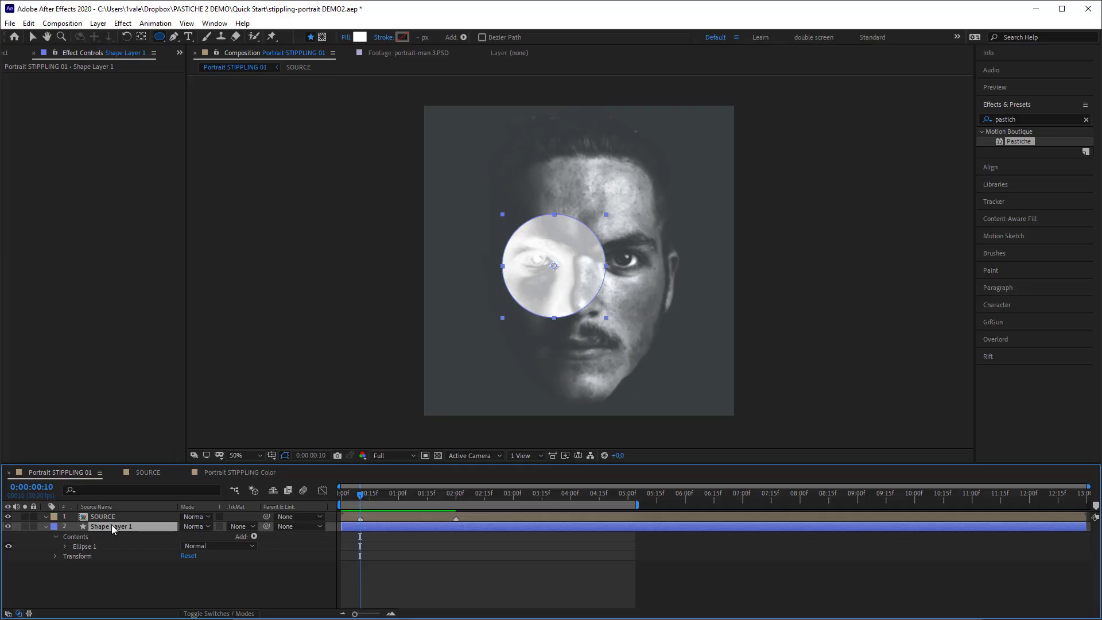
- Duplicate Shape Layer 1 900 times using Layer > Duplicate Multiple Times
left_click(101, 23)
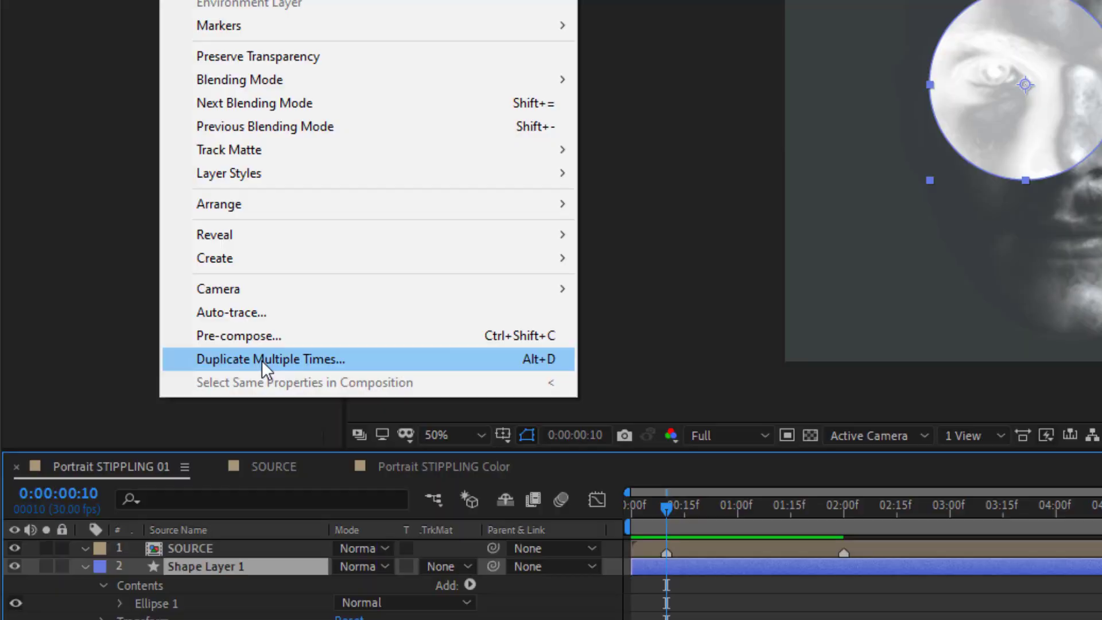
left_click(261, 359)
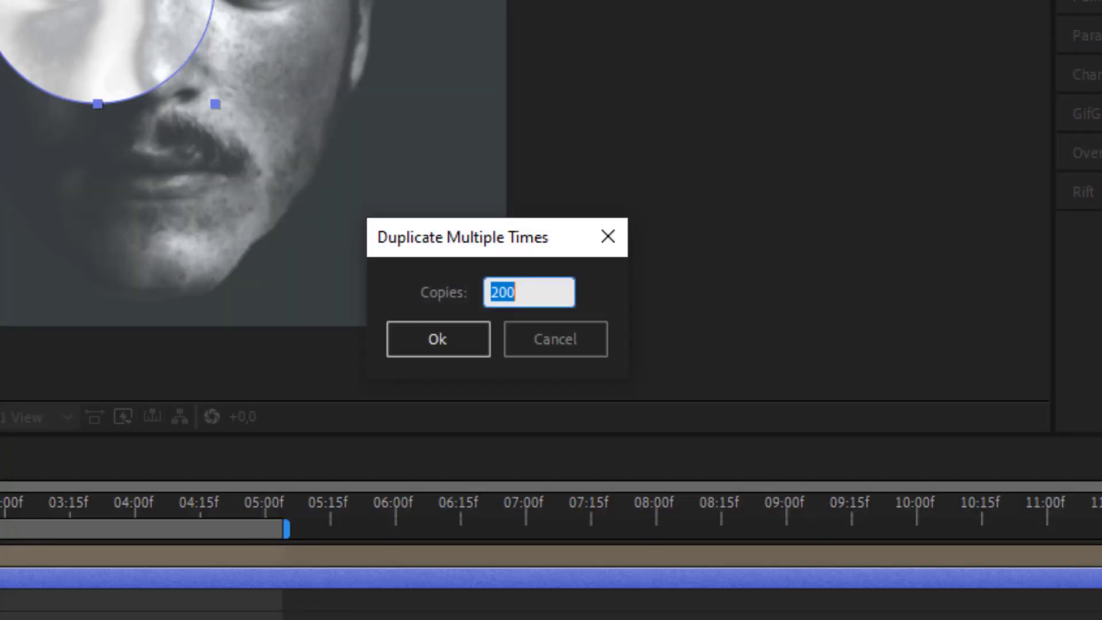
type("900")
key("Return")
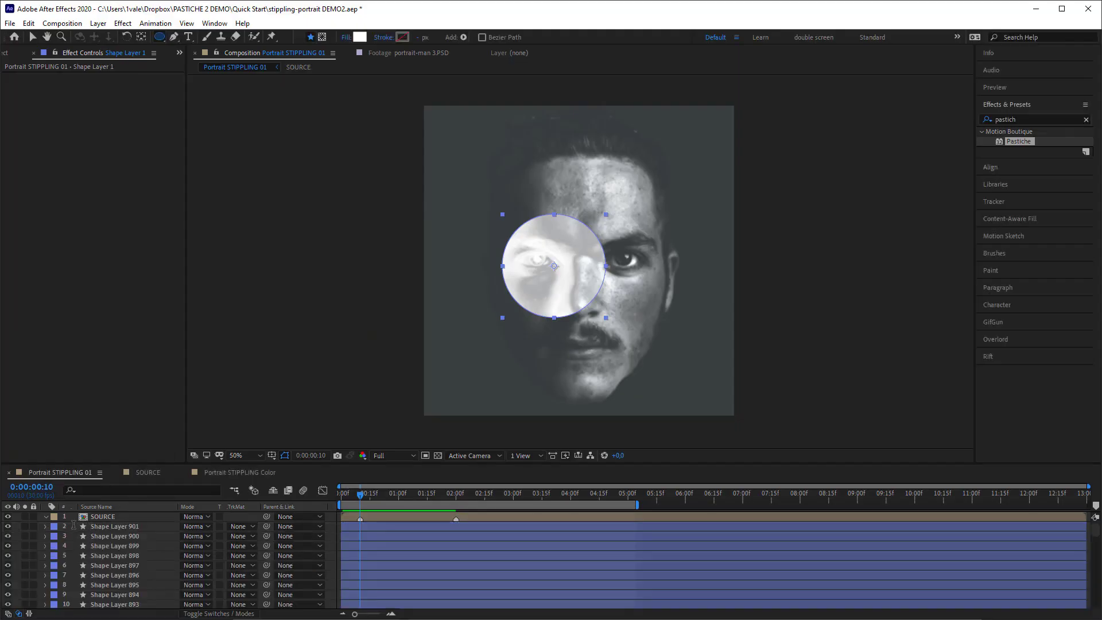
- Apply Pastiche to the SOURCE layer and create circles in Organic position mode
left_click(98, 518)
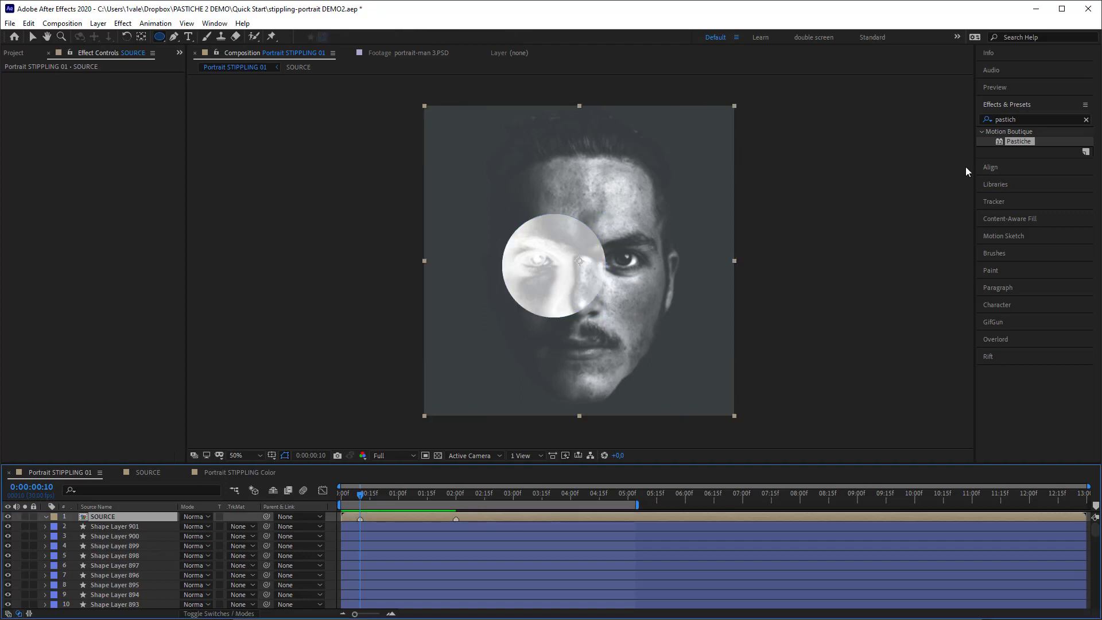
left_click_drag(1018, 142, 112, 518)
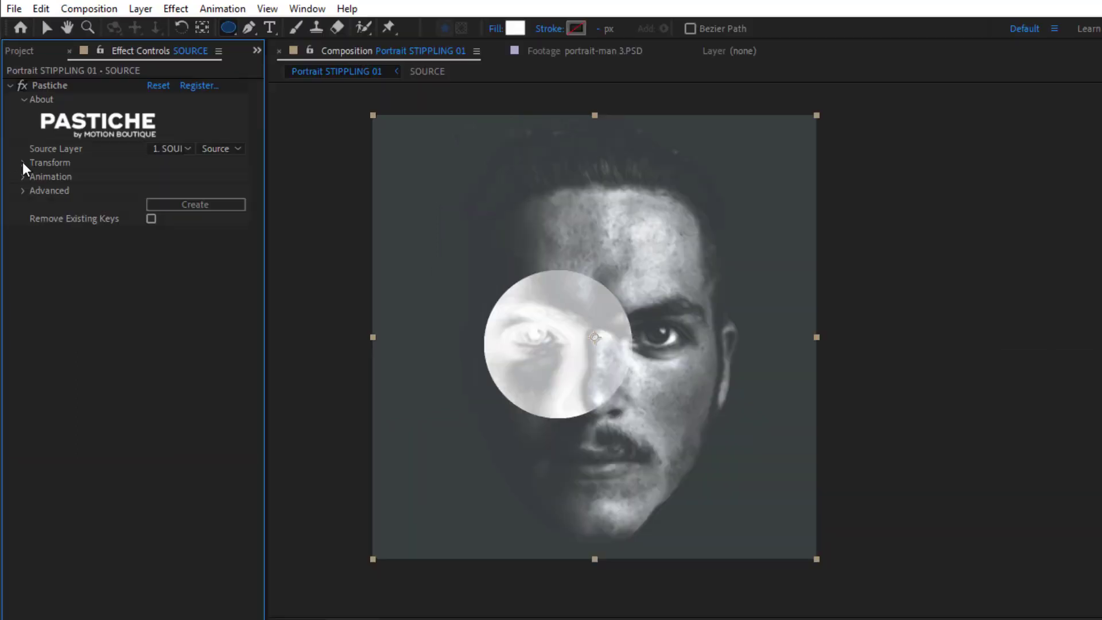
left_click(17, 130)
key("v")
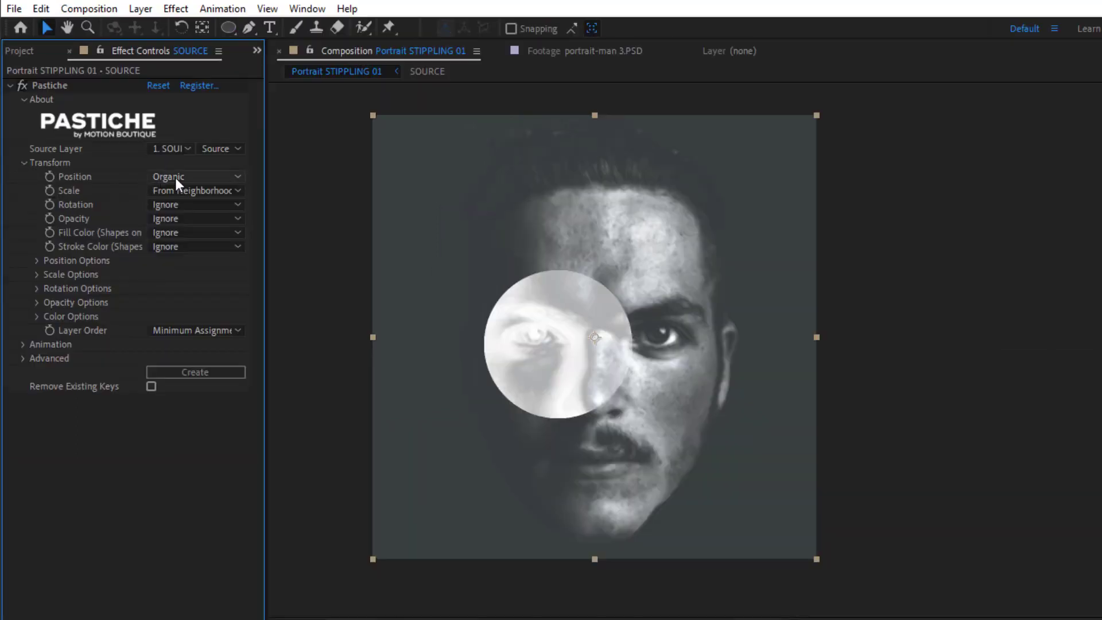
left_click(209, 381)
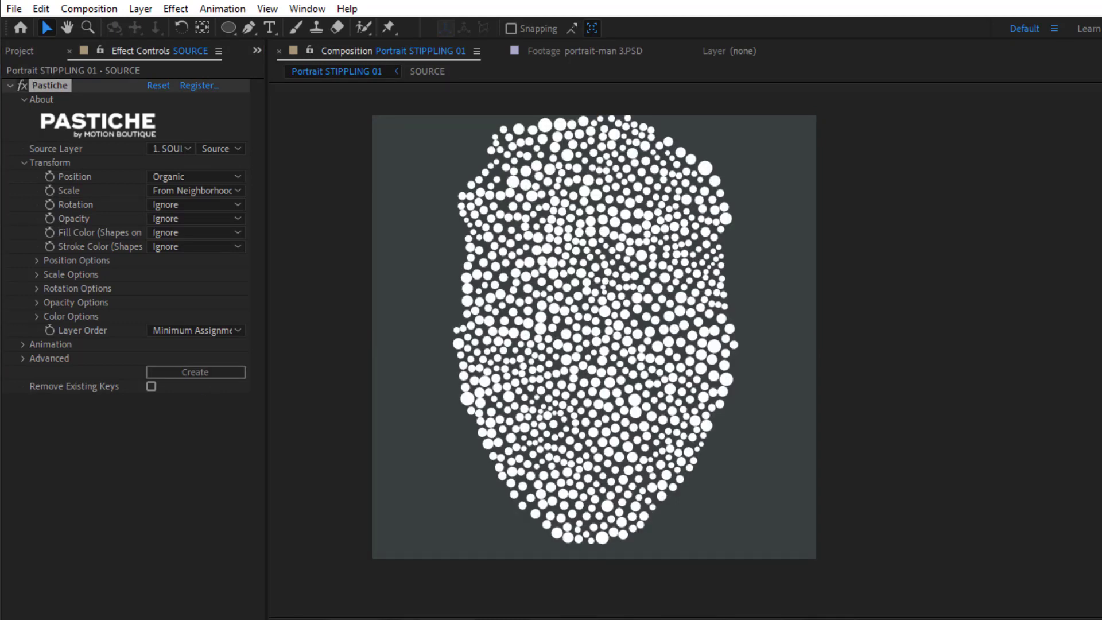
- Set Pastiche Position to Stippling (Alpha) and Scale to From Alpha, regenerating after each change
left_click(218, 179)
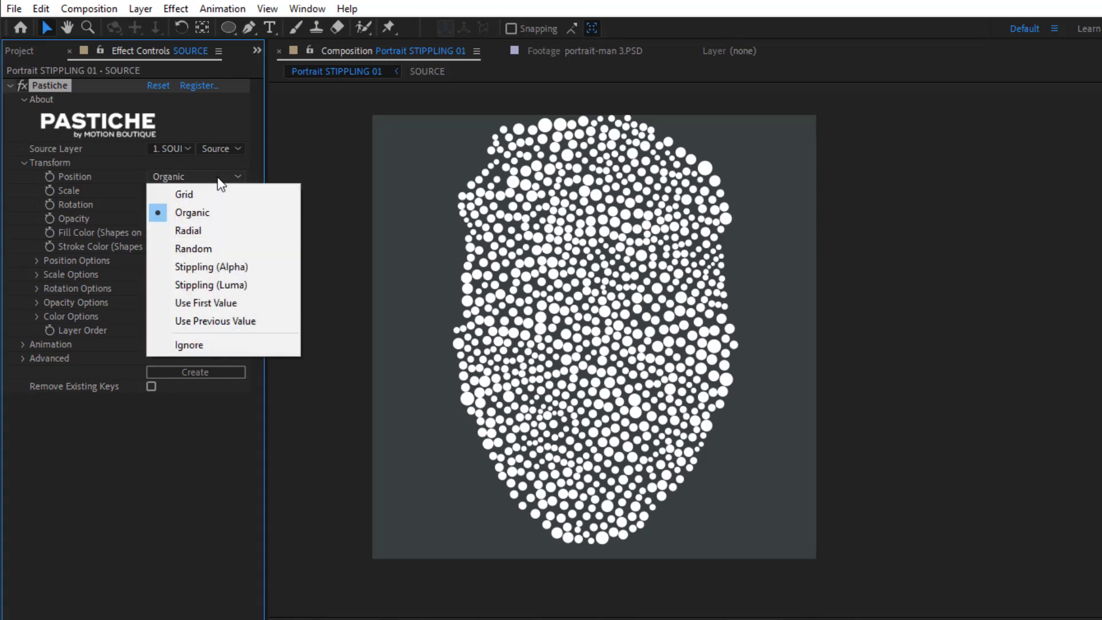
left_click(226, 267)
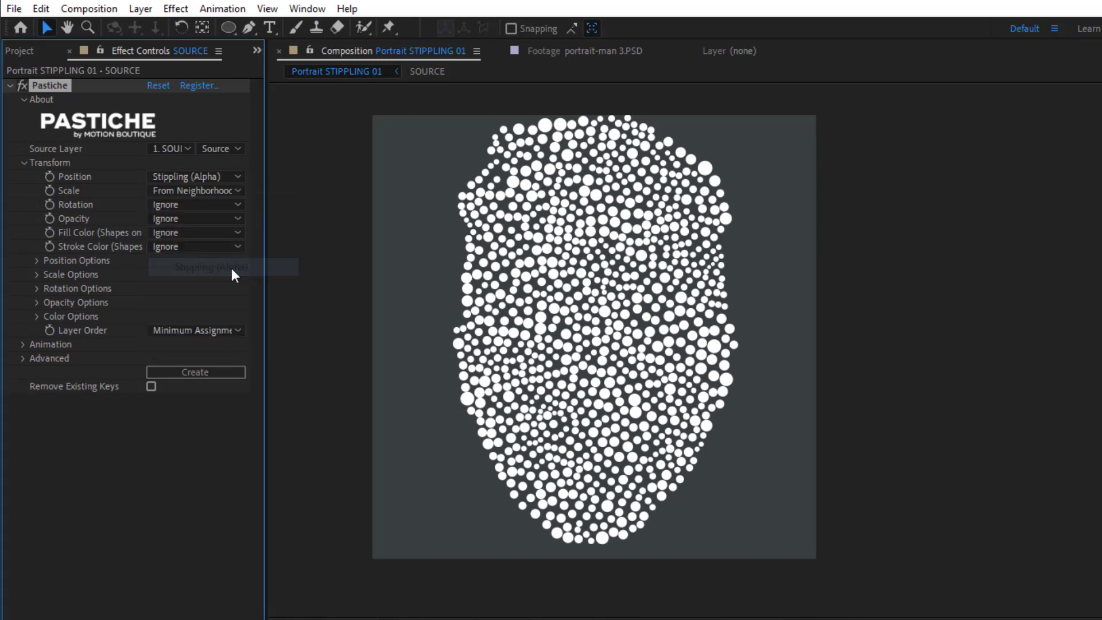
left_click(221, 373)
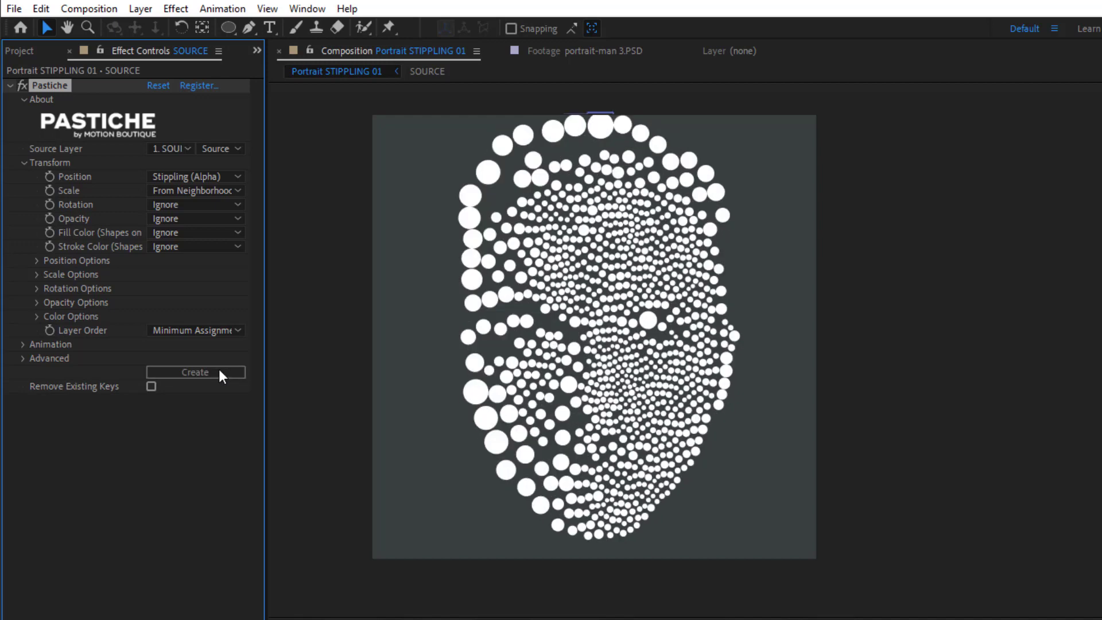
left_click(224, 191)
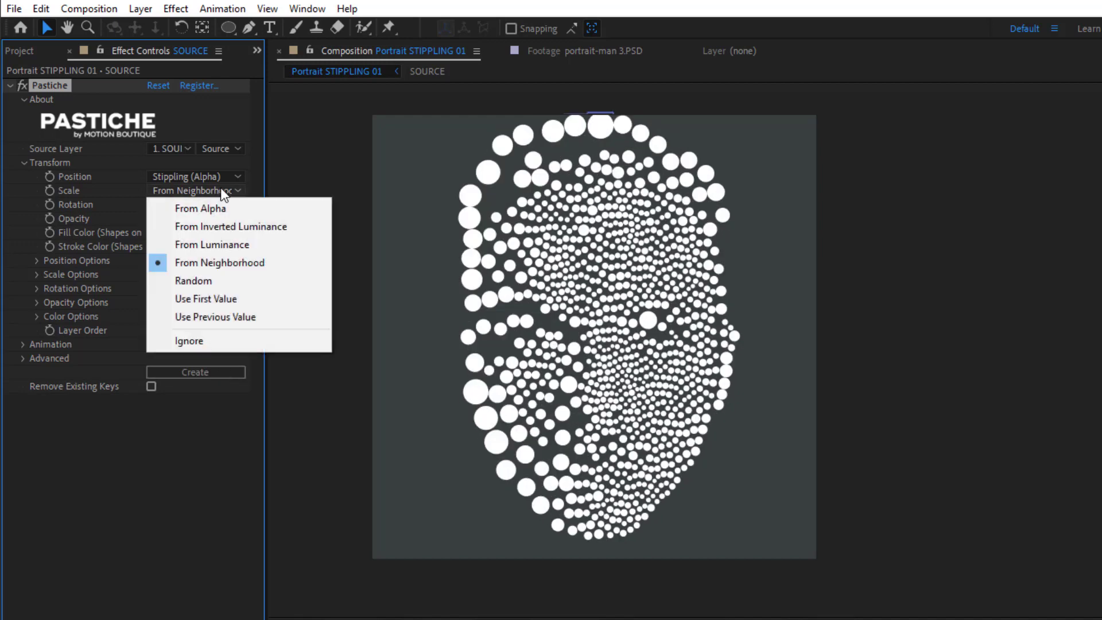
left_click(204, 209)
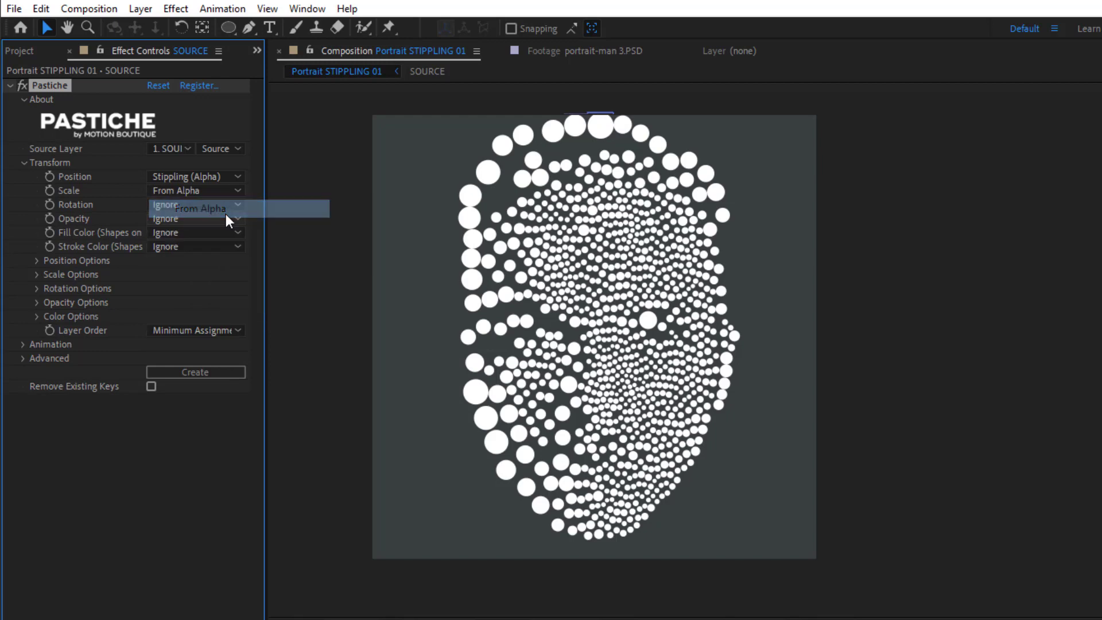
left_click(212, 375)
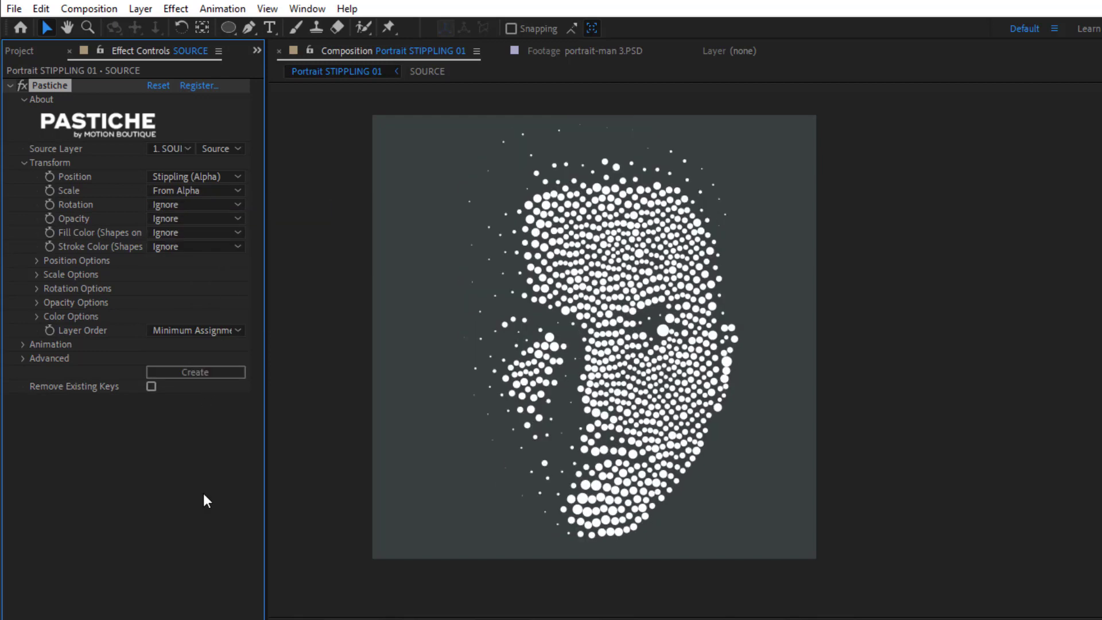
- Set Pastiche Stippling Precision to 90 and regenerate the circles
left_click(36, 261)
left_click(151, 275)
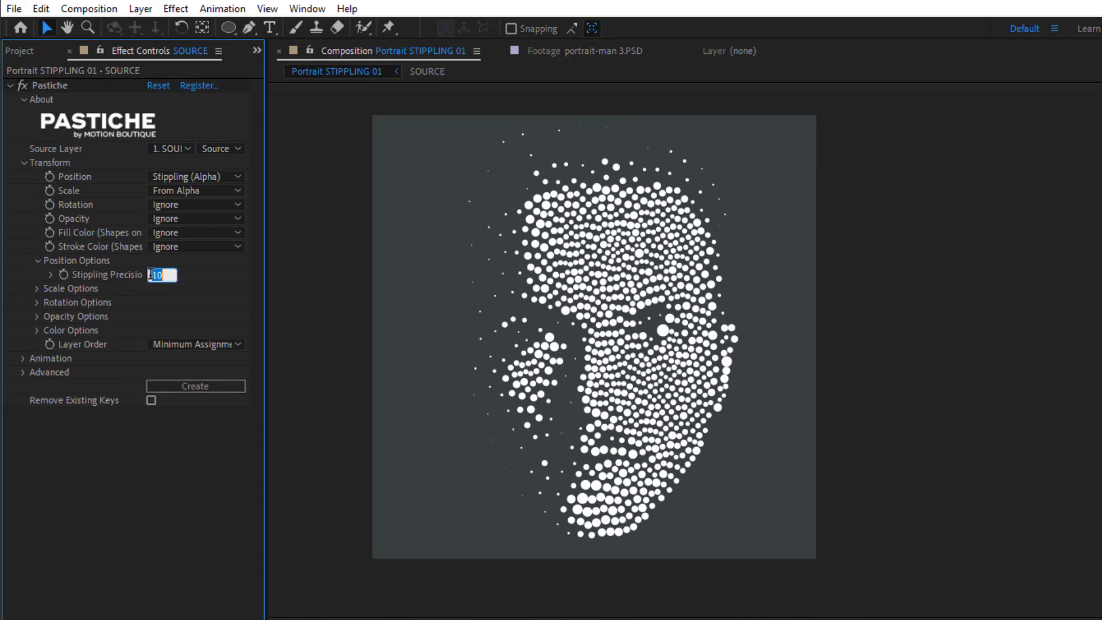
type("90")
key("Return")
left_click(216, 389)
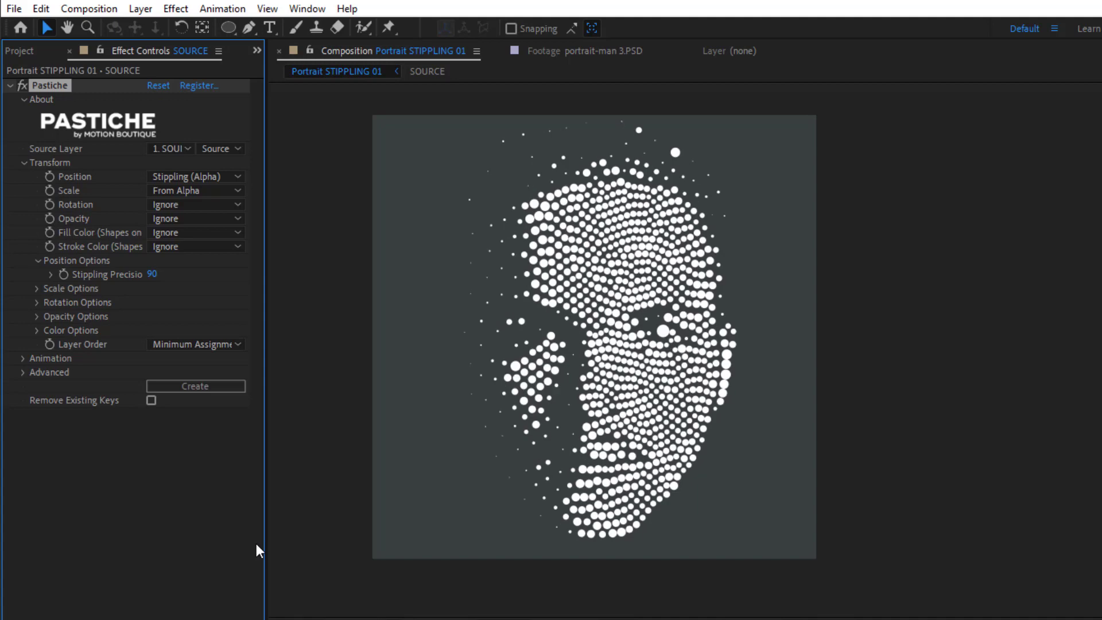
- Set circle Min Size to 1 and Max Size to 30, then regenerate the circles
left_click(38, 288)
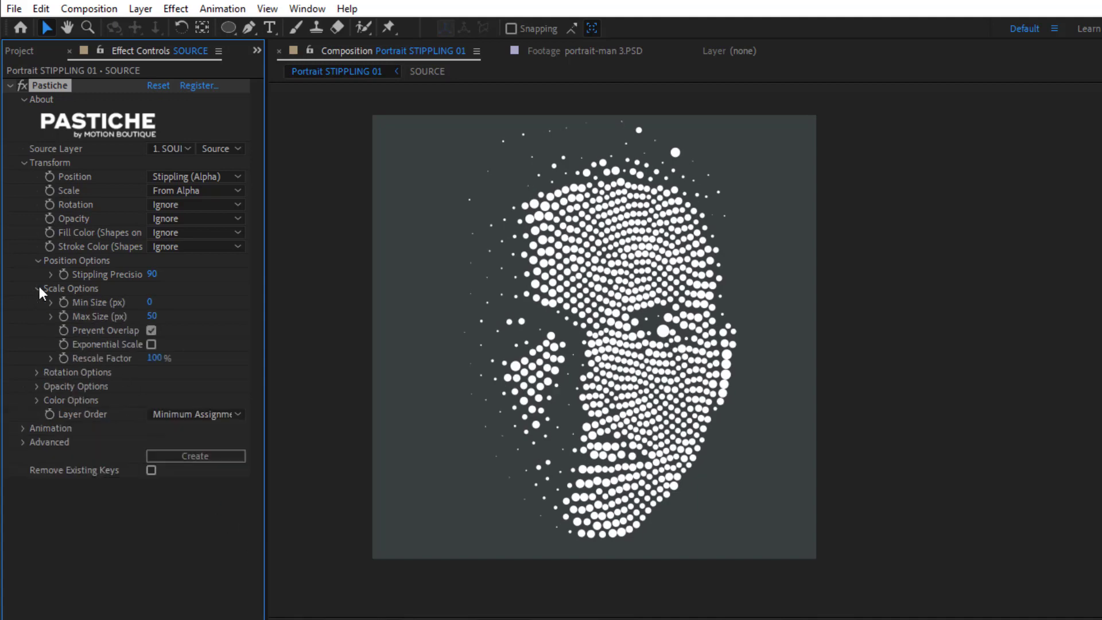
left_click(150, 303)
type("1")
left_click(152, 316)
type("30")
left_click(159, 521)
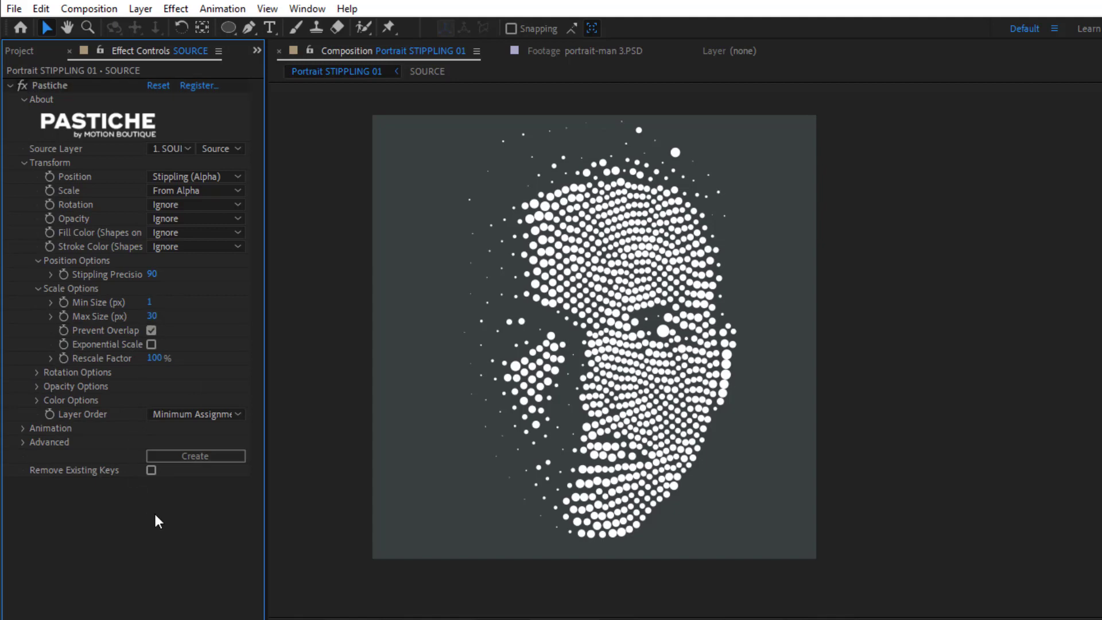
left_click(194, 457)
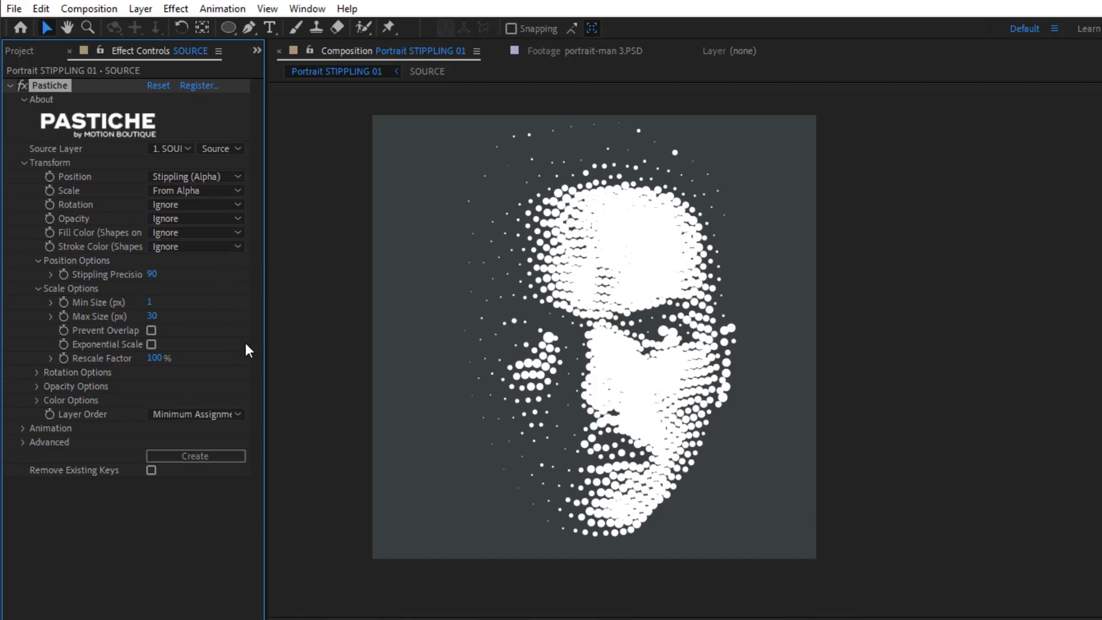
- Set Pastiche Fill Color to Source Color and regenerate the circles
left_click(188, 233)
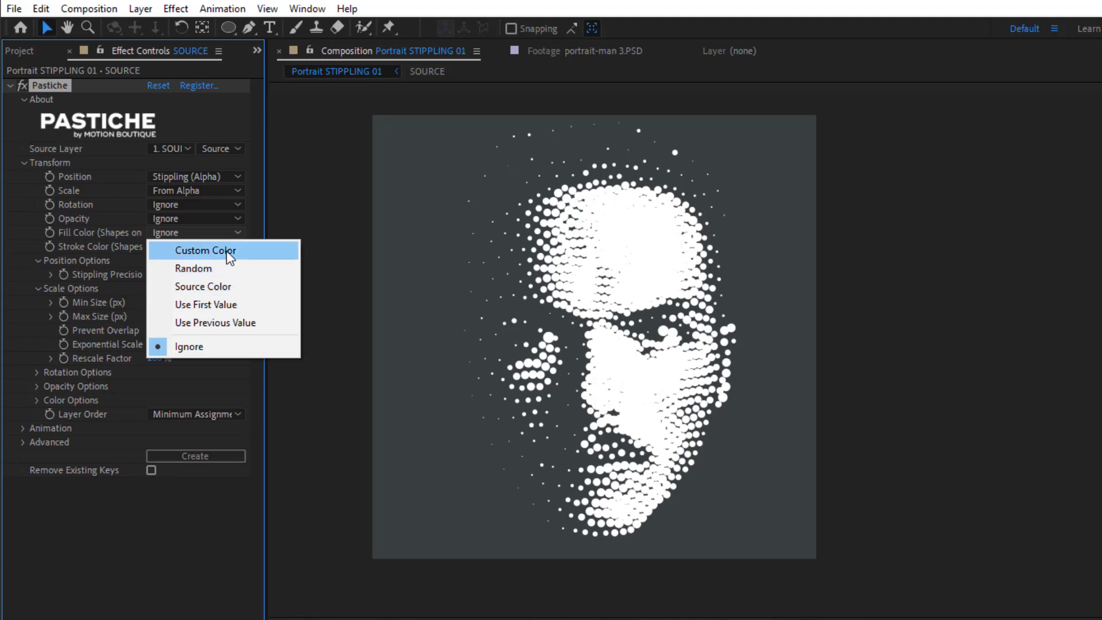
left_click(232, 289)
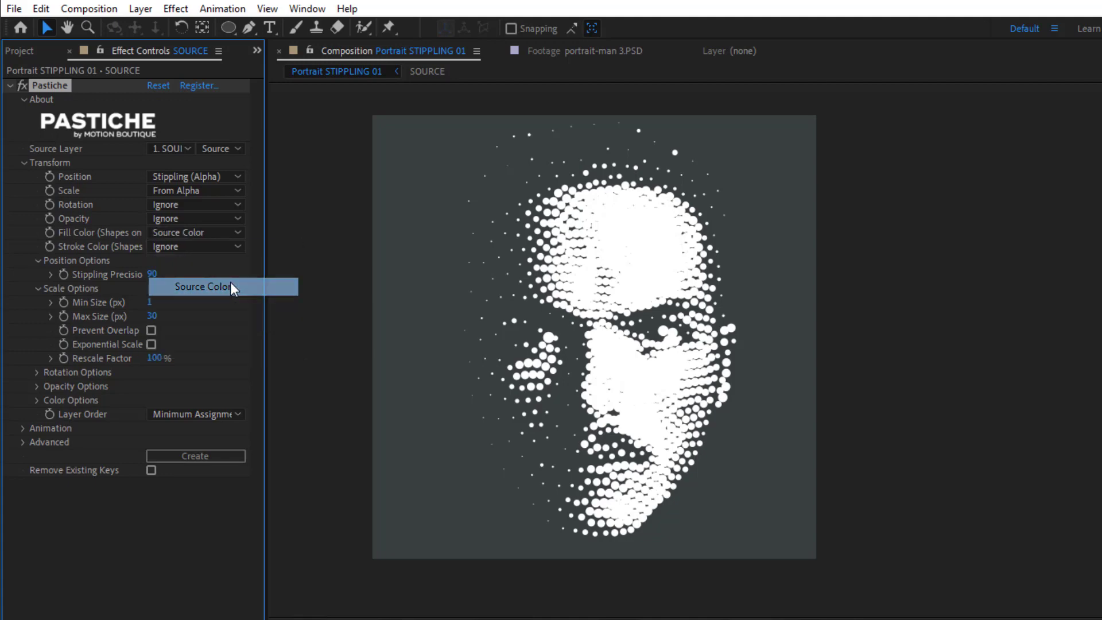
left_click(160, 569)
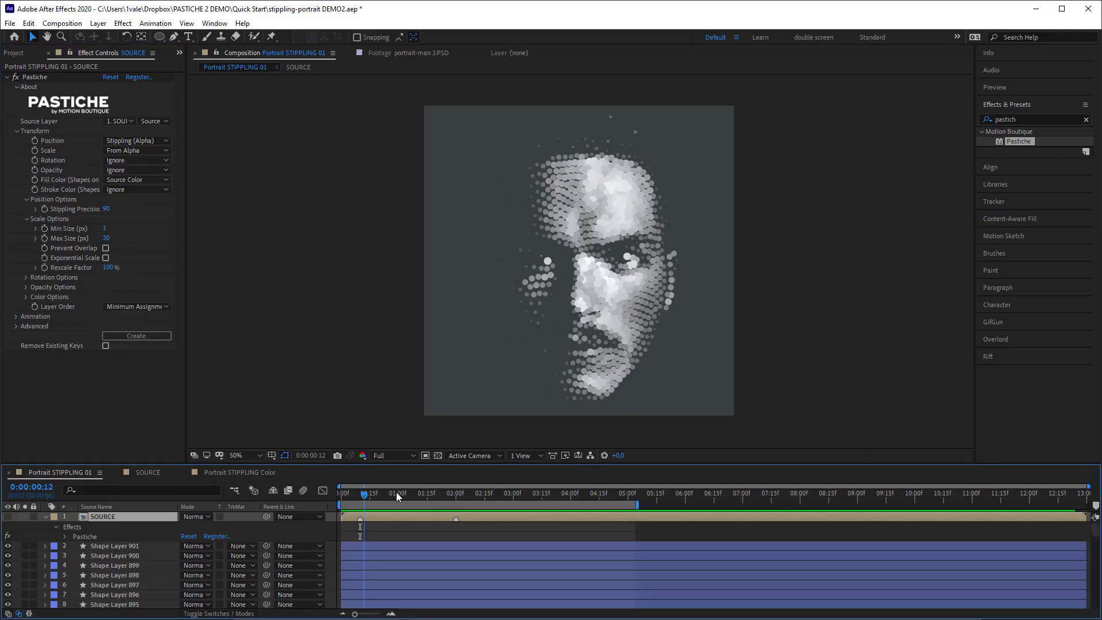
- Move to the 0:00:02:00 marker and create the stipple of the smiling second portrait
left_click(387, 493)
left_click(465, 495)
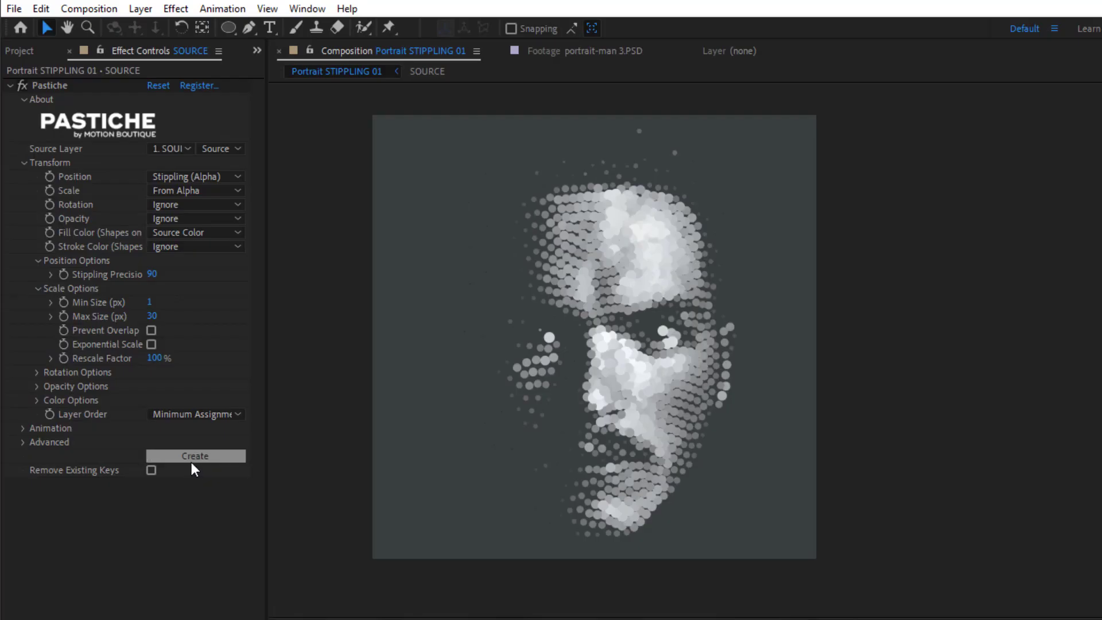
left_click(134, 338)
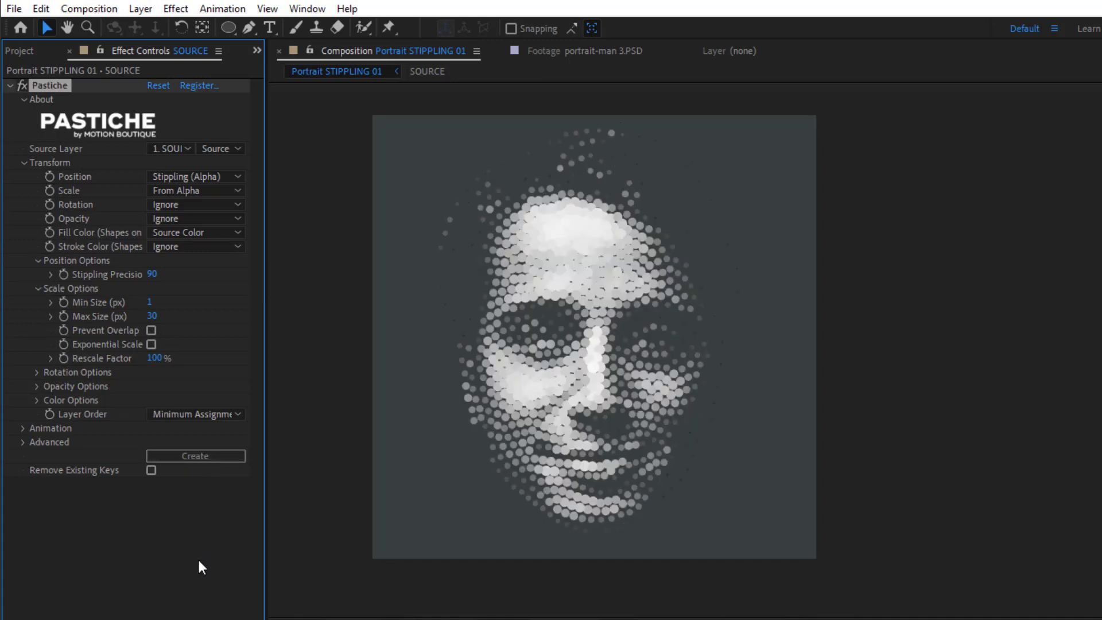
- Make Pastiche render frames from layer markers with ease in/out temporal interpolation
left_click(23, 428)
scroll(25, 431, "down", 1)
left_click(212, 425)
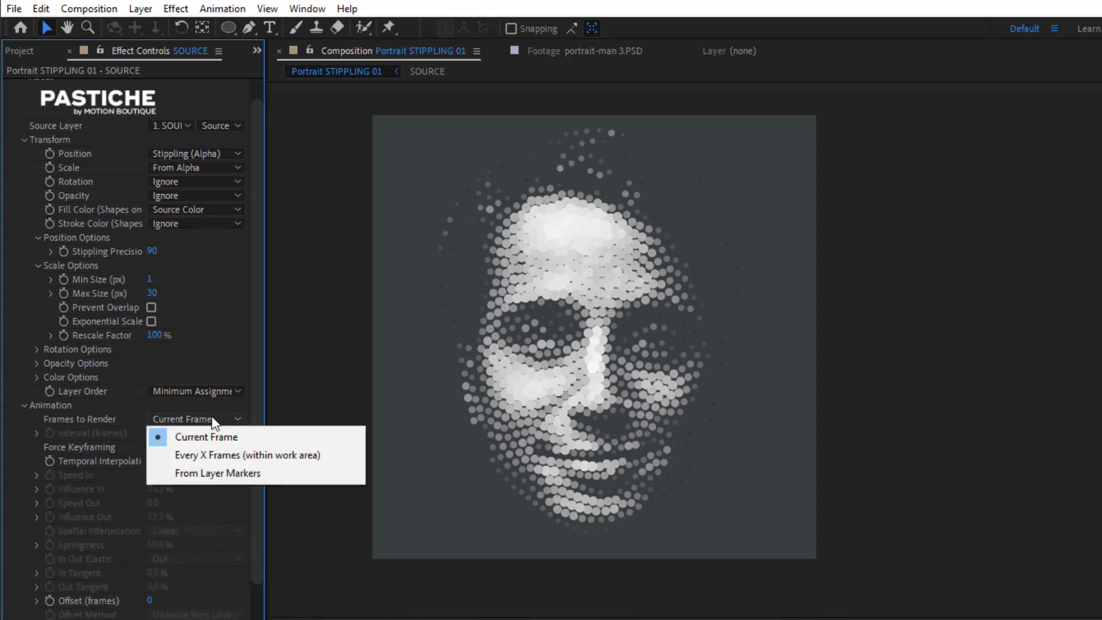
left_click(236, 481)
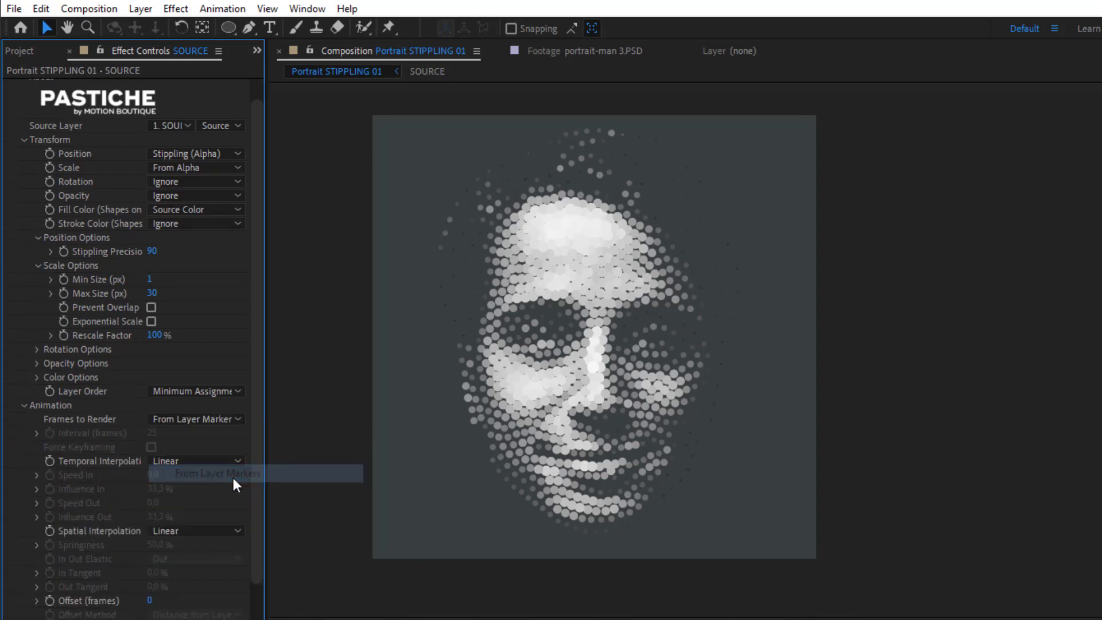
left_click(219, 463)
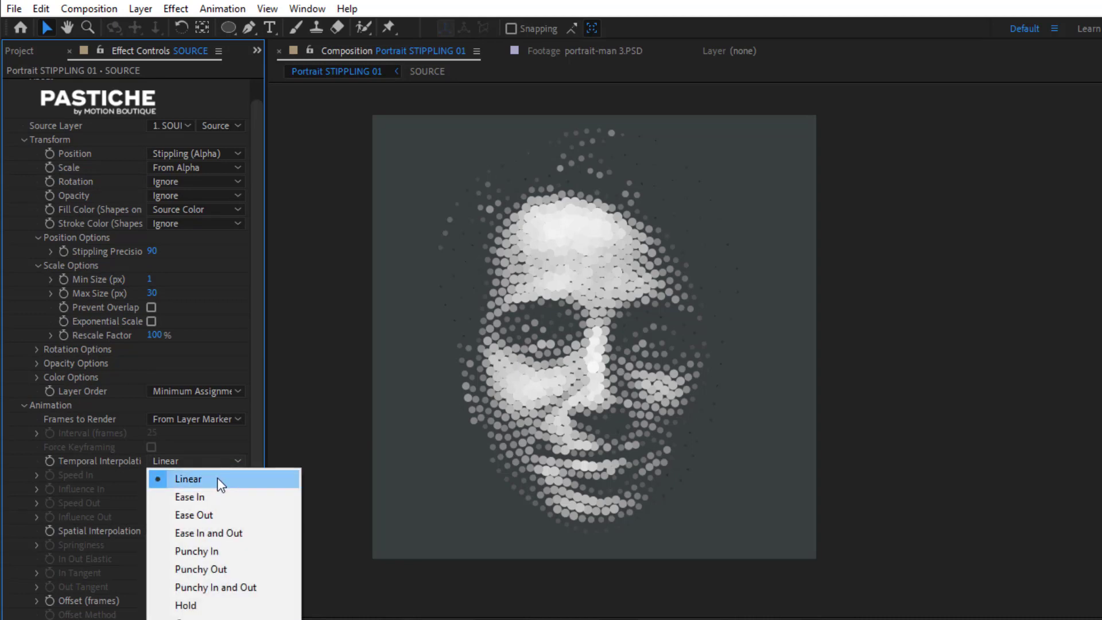
left_click(237, 533)
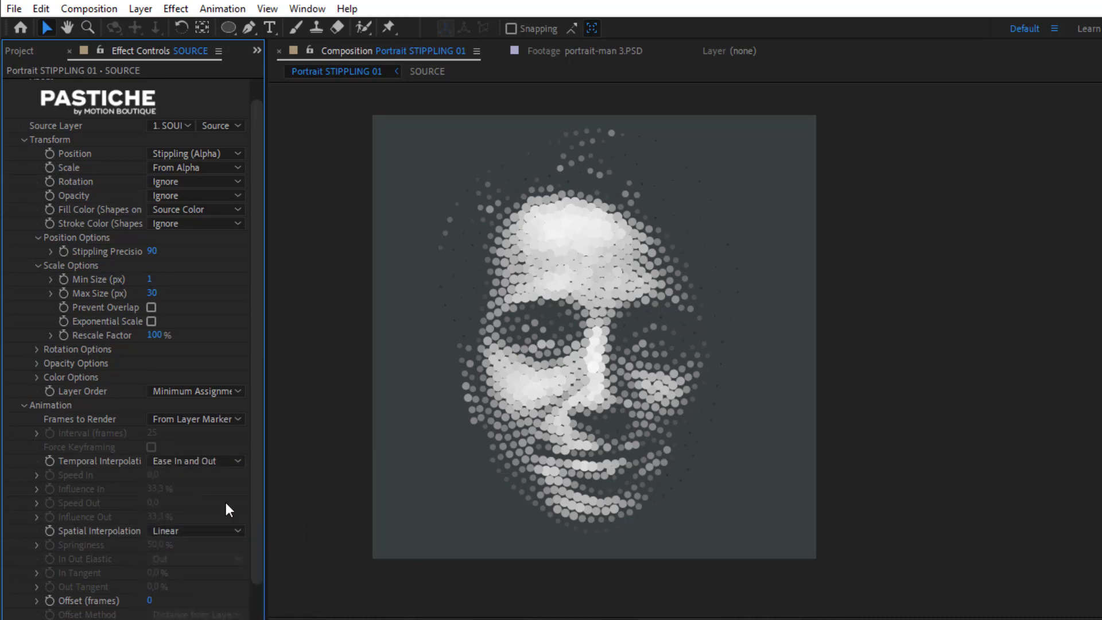
- Set a 20-frame offset with the Offset Method From Left to Right
scroll(254, 538, "down", 2)
scroll(255, 538, "down", 1)
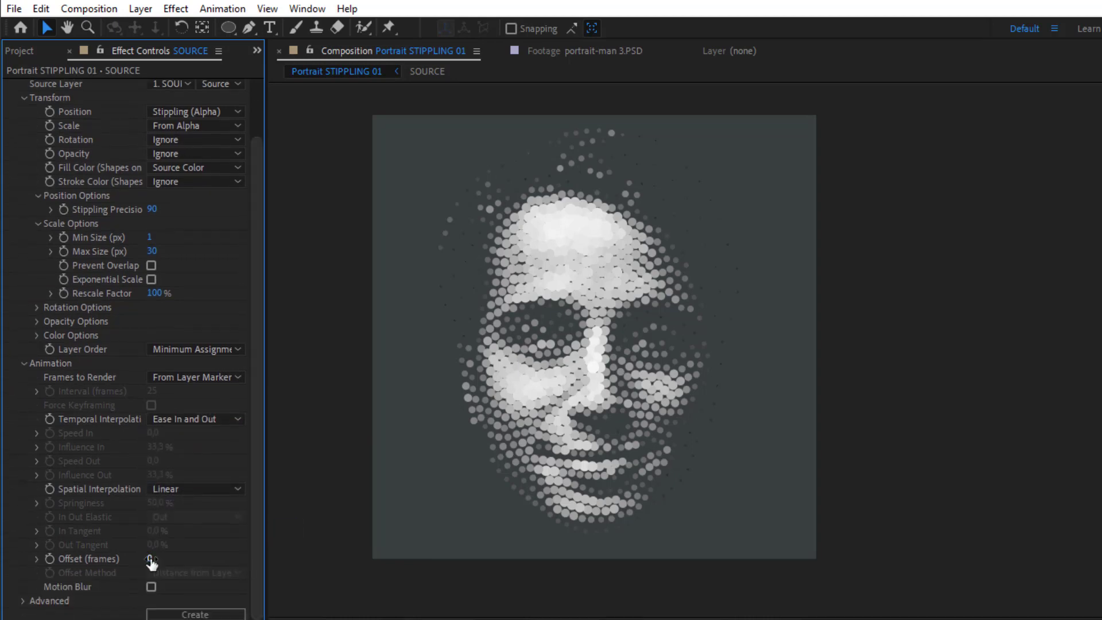
left_click(151, 560)
type("20")
key("Return")
left_click(207, 576)
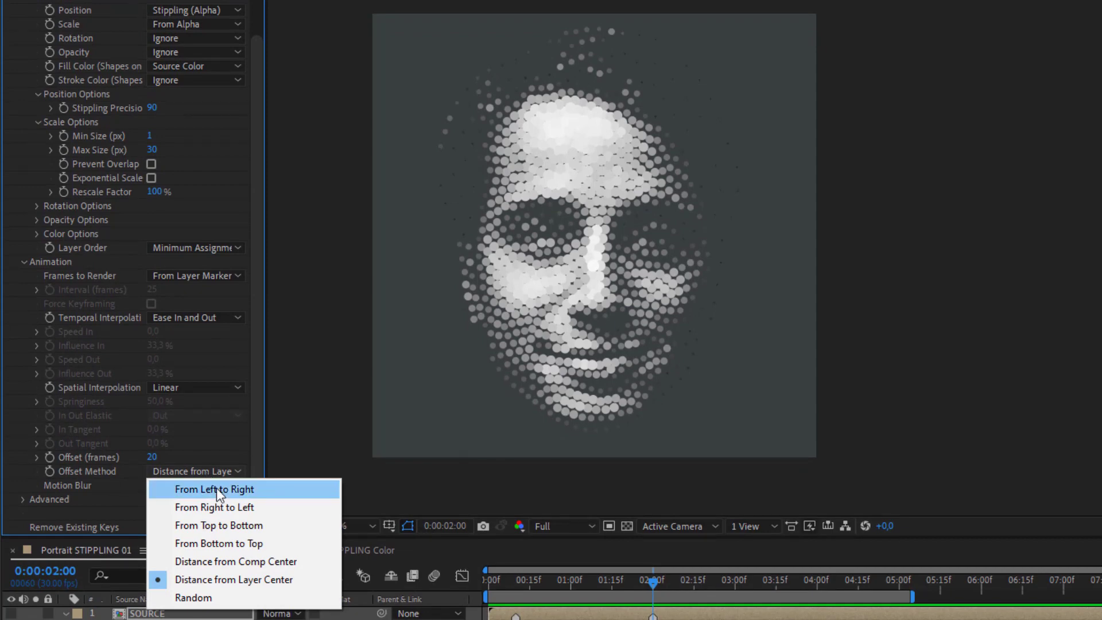
left_click(216, 489)
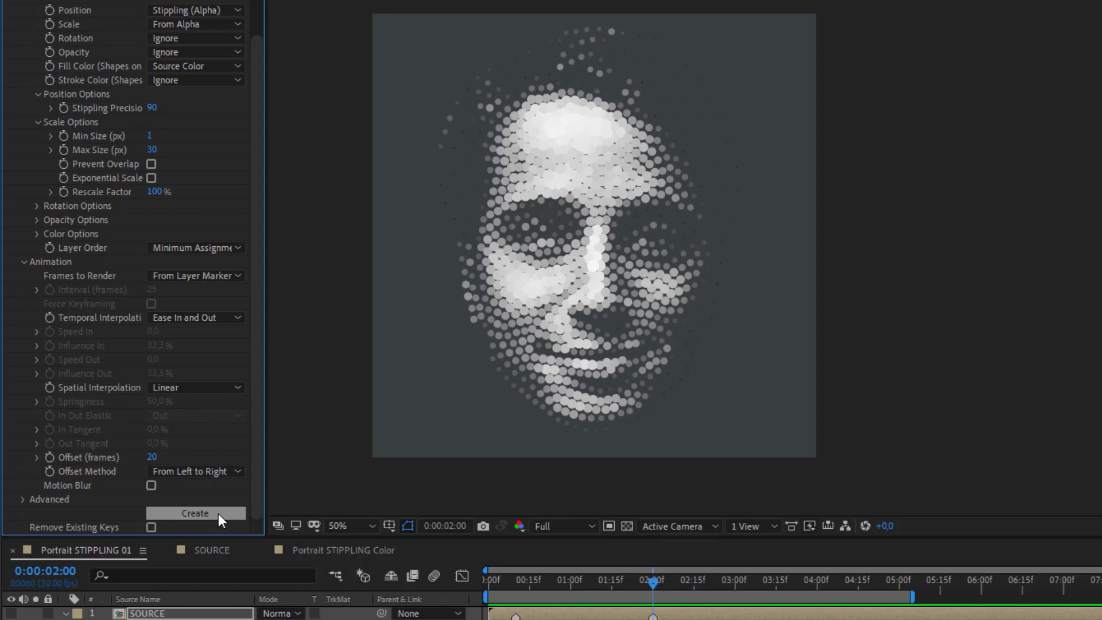
- Generate the Pastiche animation, then bring the SOURCE layer's playhead to the 0:00:04:10 marker
left_click(218, 513)
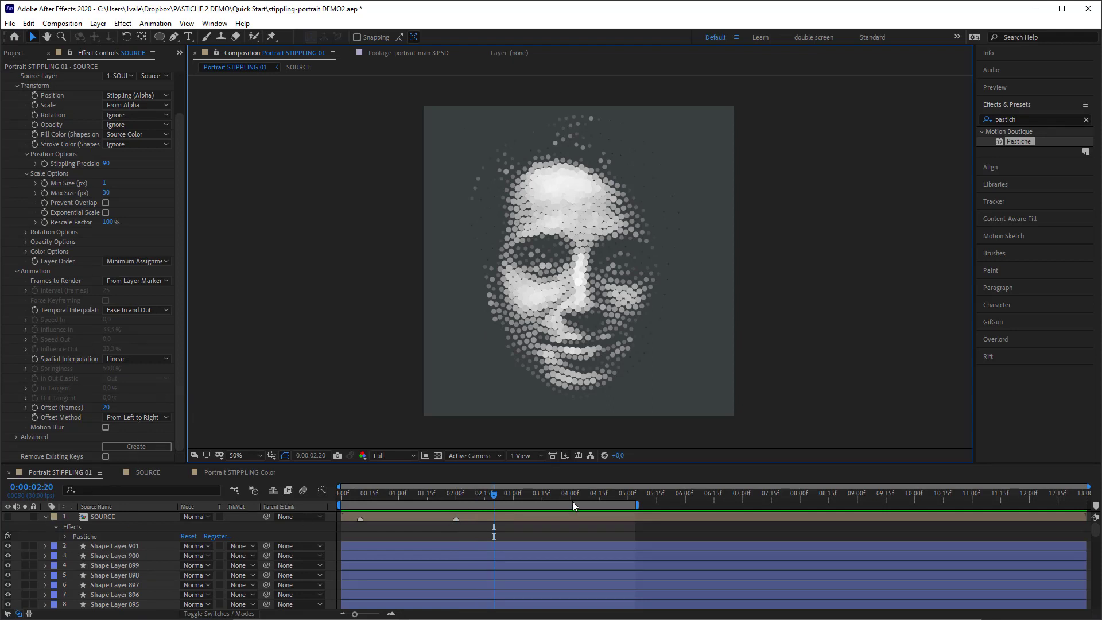
left_click(547, 518)
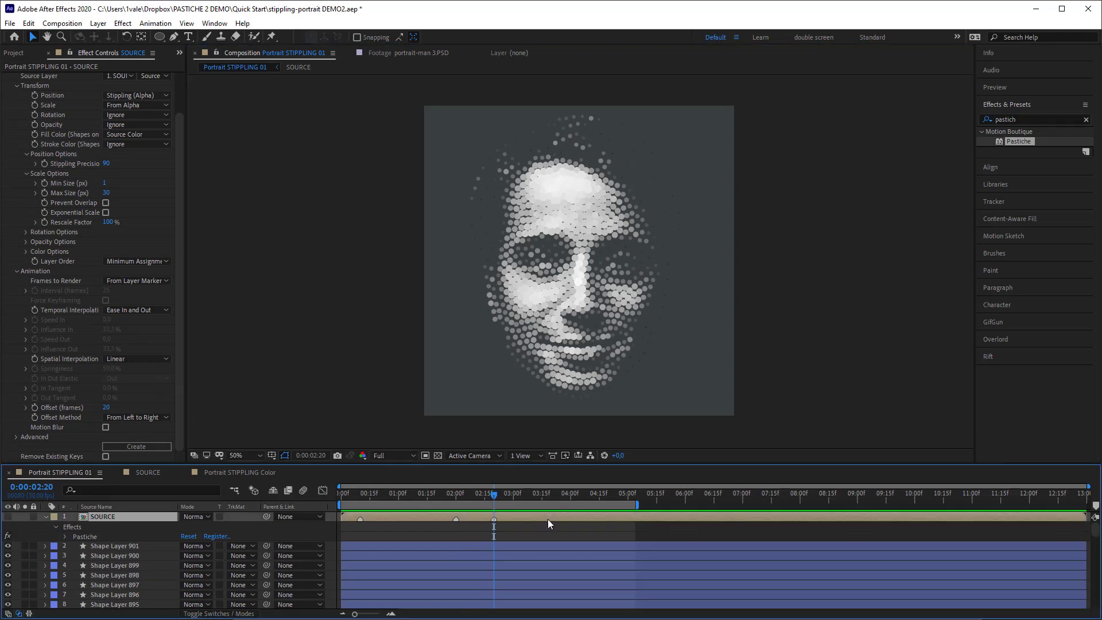
left_click_drag(552, 491, 581, 496)
key("Page_Down")
key("Page_Down")
key("Page_Down")
key("Page_Down")
key("Page_Down")
- At the 0:00:00:10 marker, keyframe Pastiche Position and Fill Color and reveal the keyframed properties
left_click(359, 495)
left_click_drag(359, 494, 360, 494)
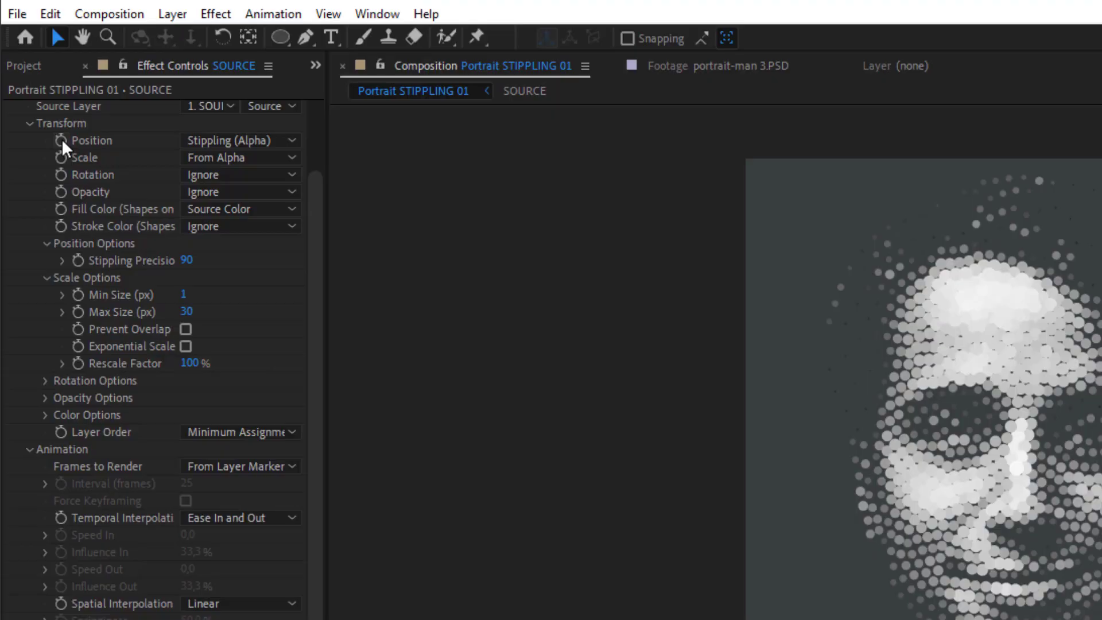
left_click(35, 95)
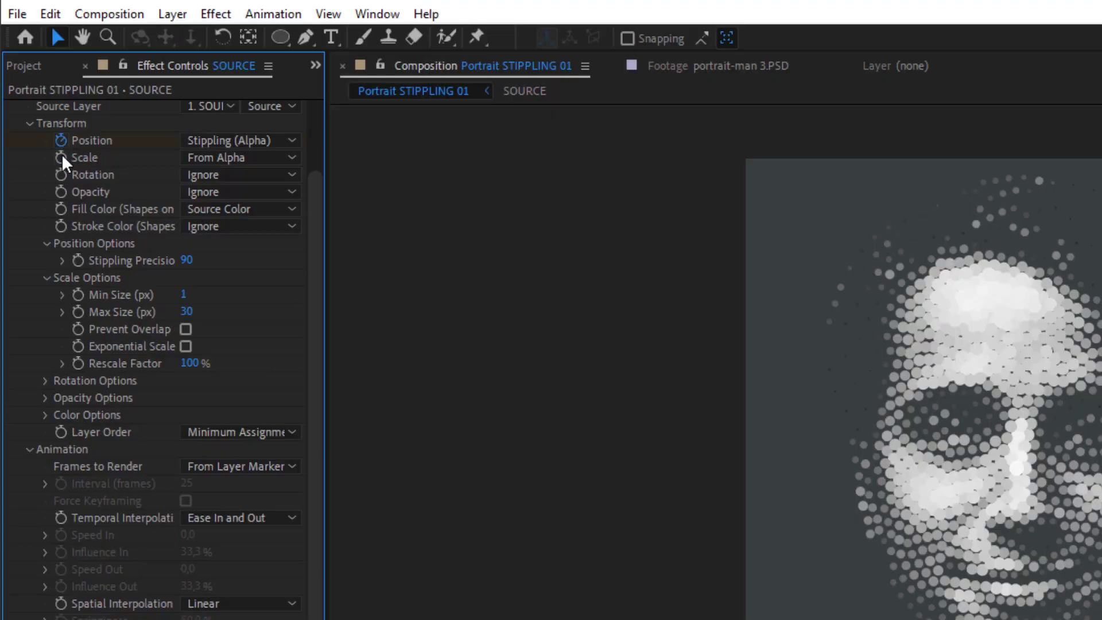
left_click(62, 209)
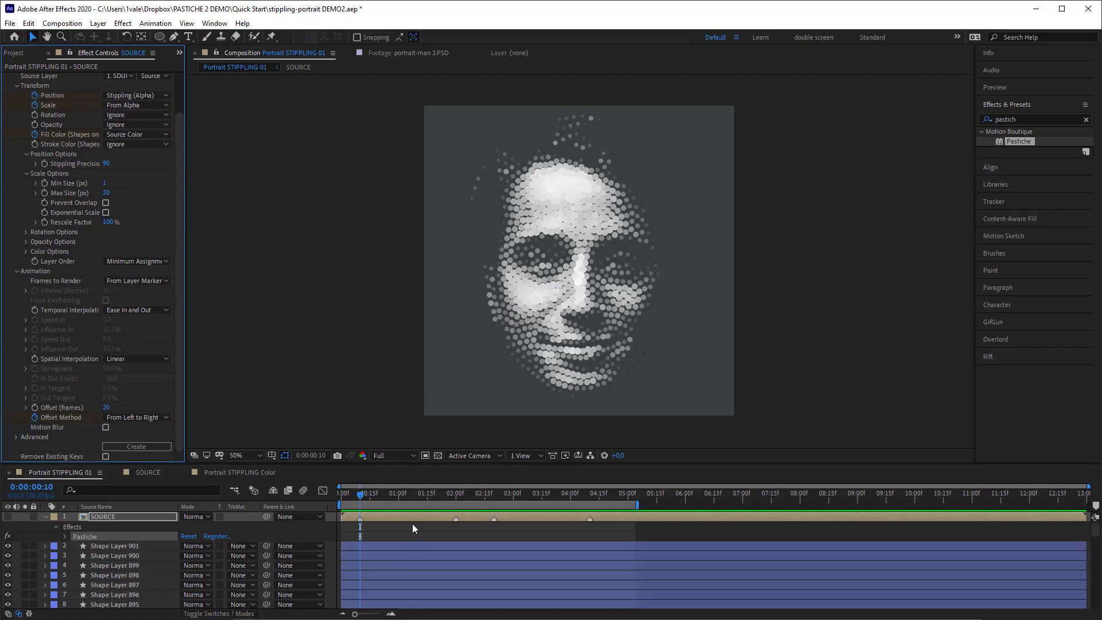
left_click(725, 551)
key("u")
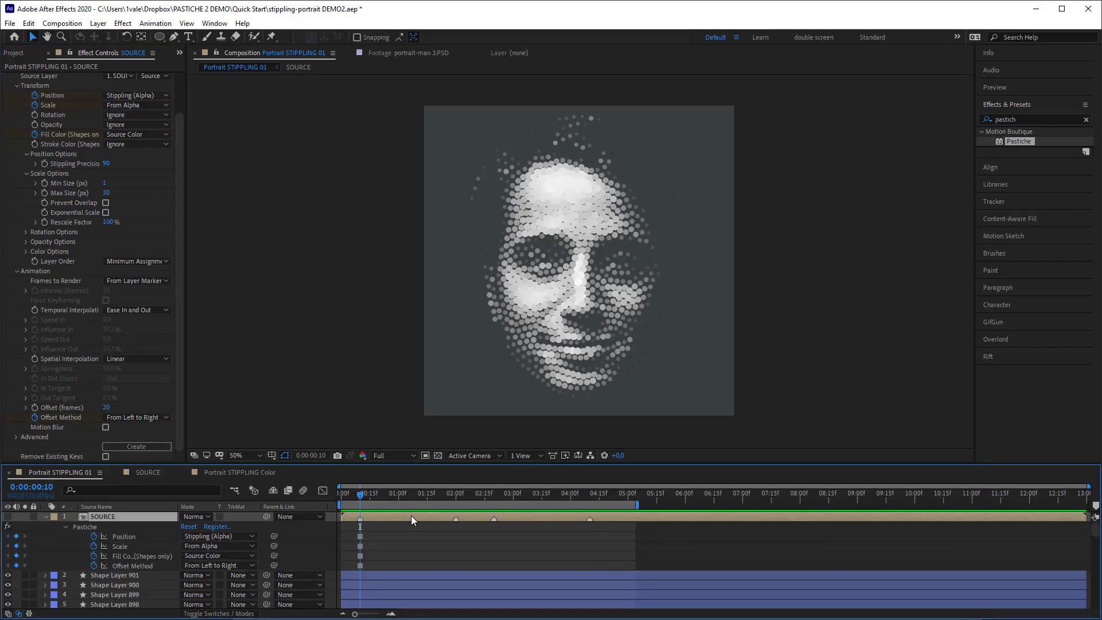
key("k")
- At the 0:00:02:20 marker, set Position, Scale and Fill Color to Use Previous Value
left_click(414, 551)
key("k")
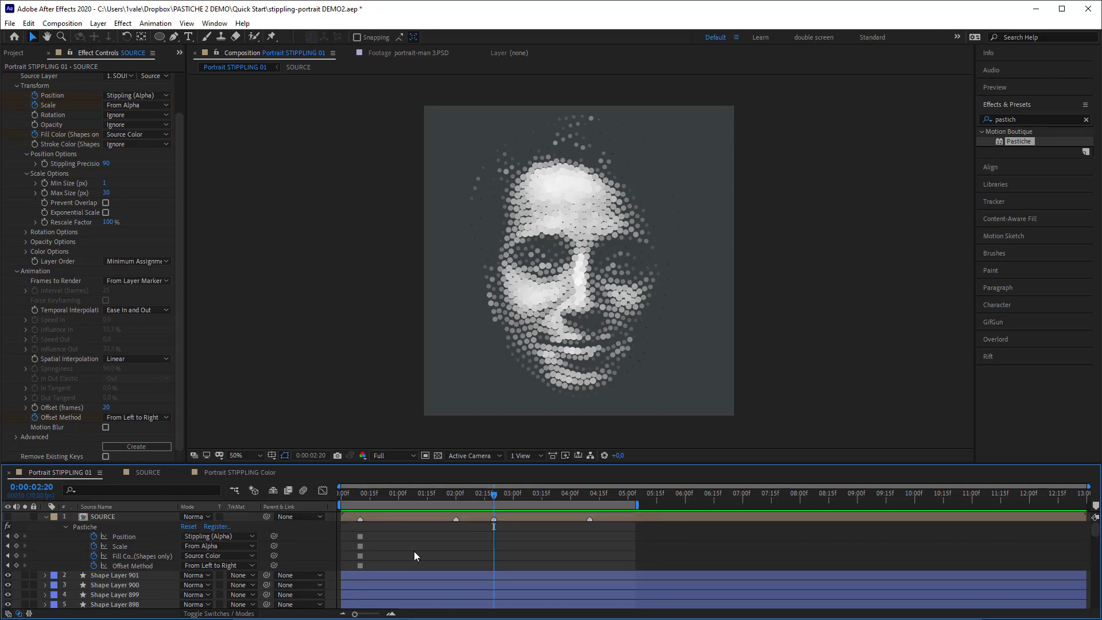
left_click(133, 95)
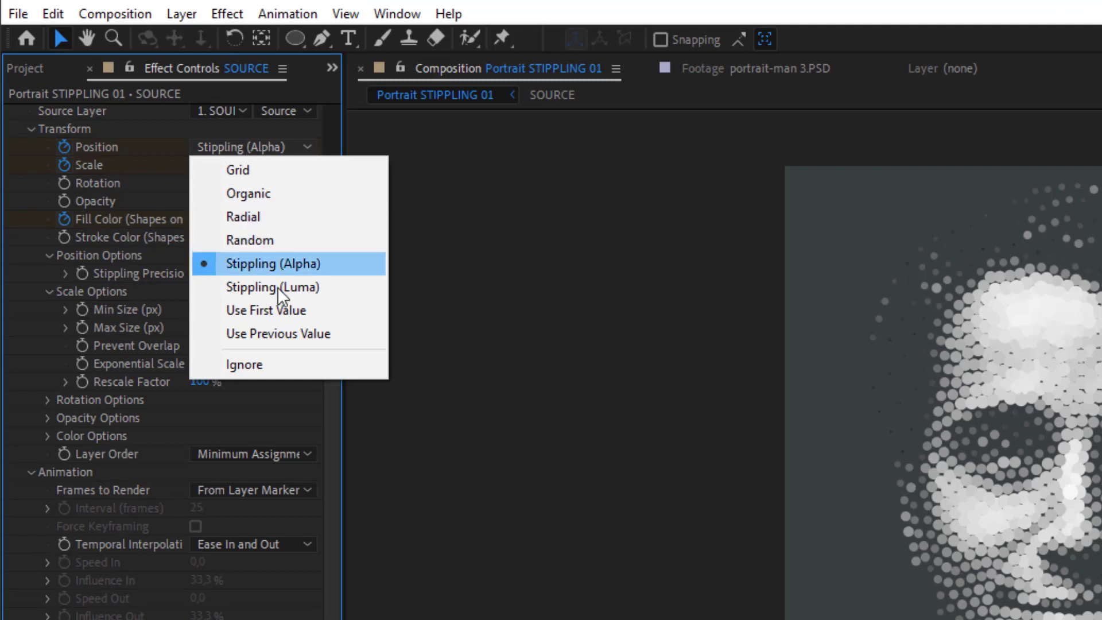
left_click(163, 201)
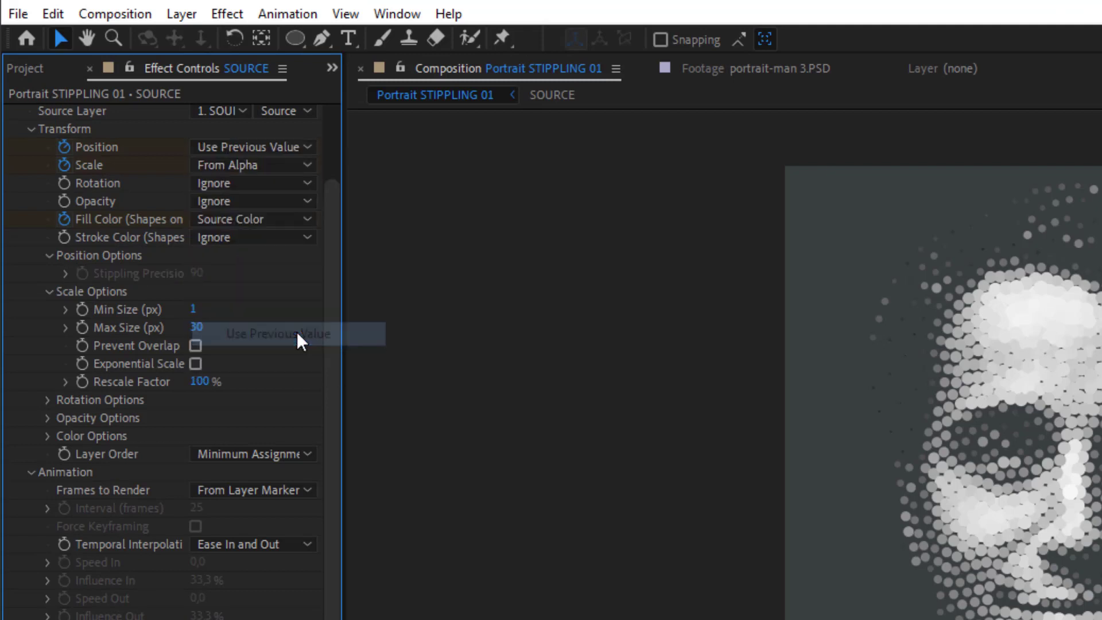
left_click(239, 166)
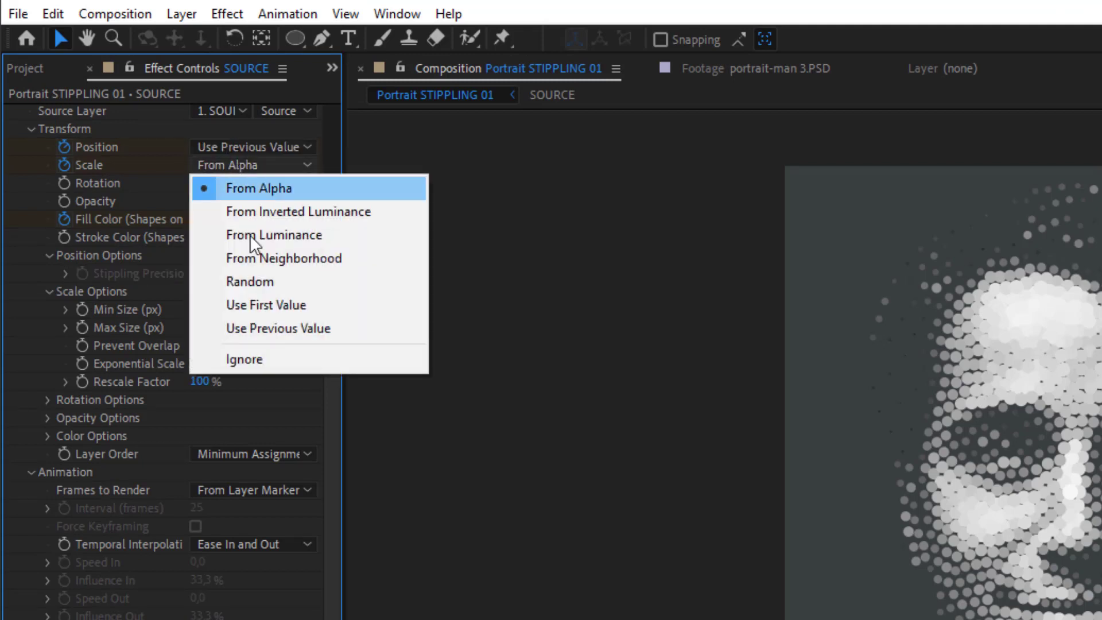
left_click(270, 328)
left_click(277, 226)
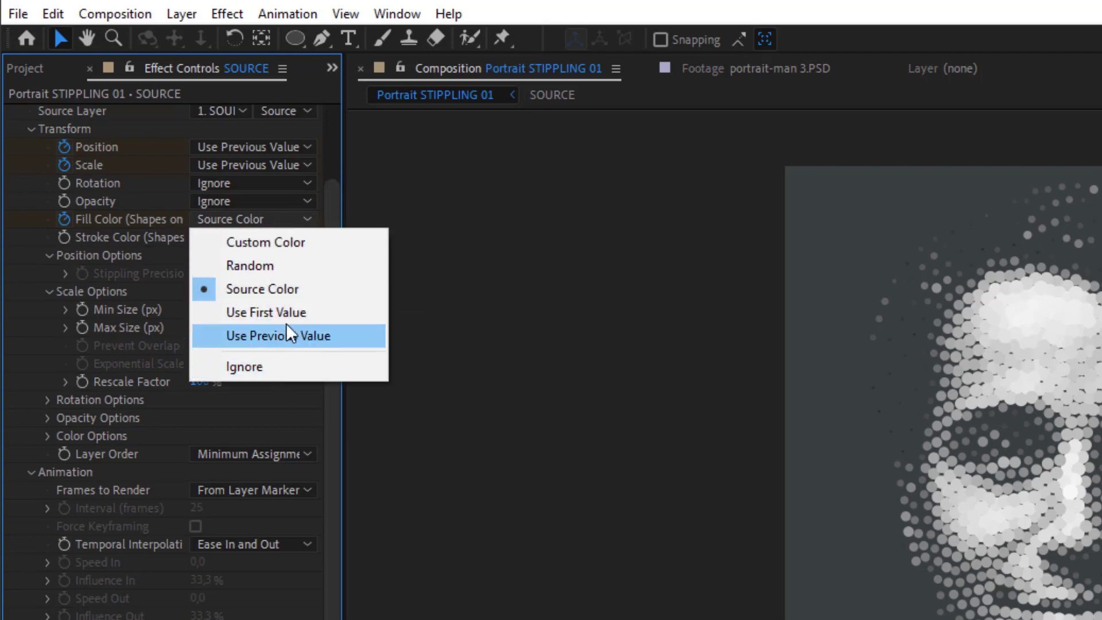
left_click(297, 344)
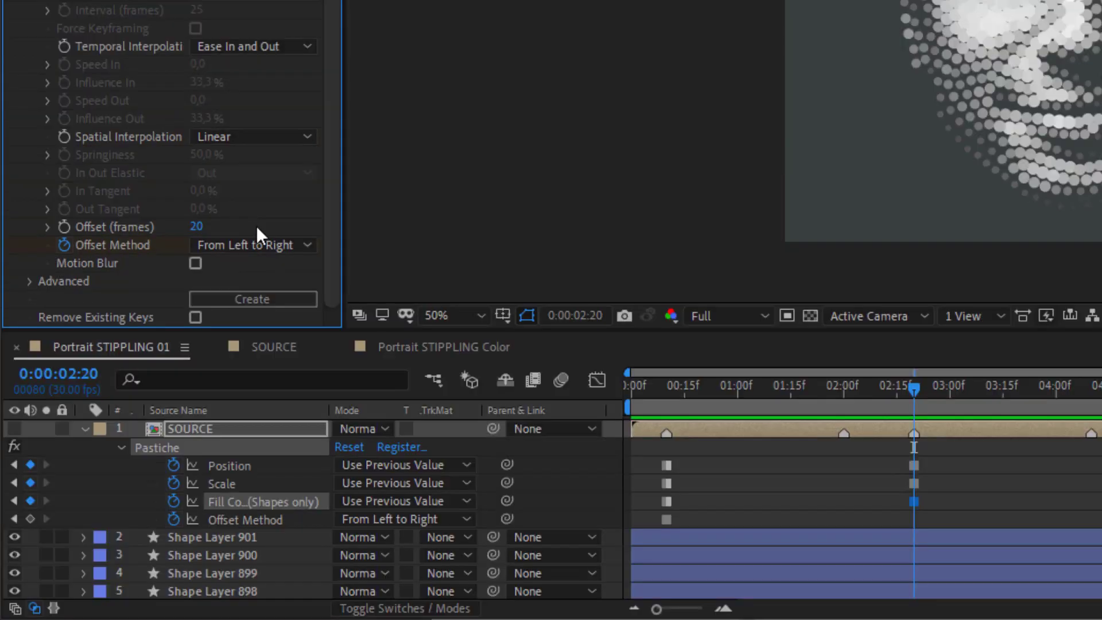
- Change the Offset Method to From Right to Left
left_click(264, 242)
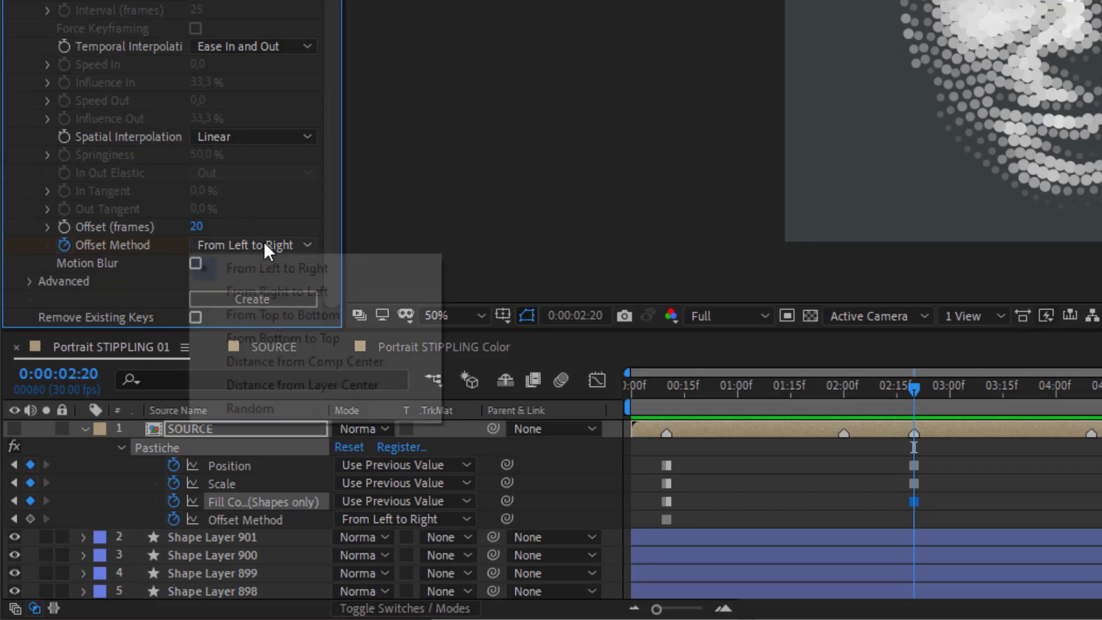
left_click(284, 291)
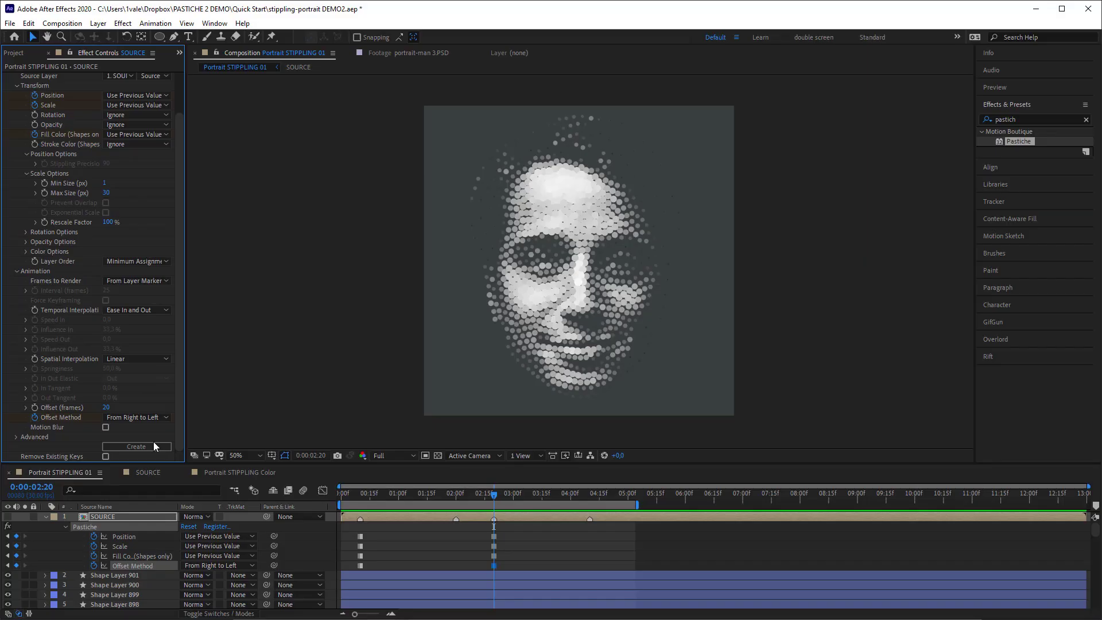
left_click(153, 444)
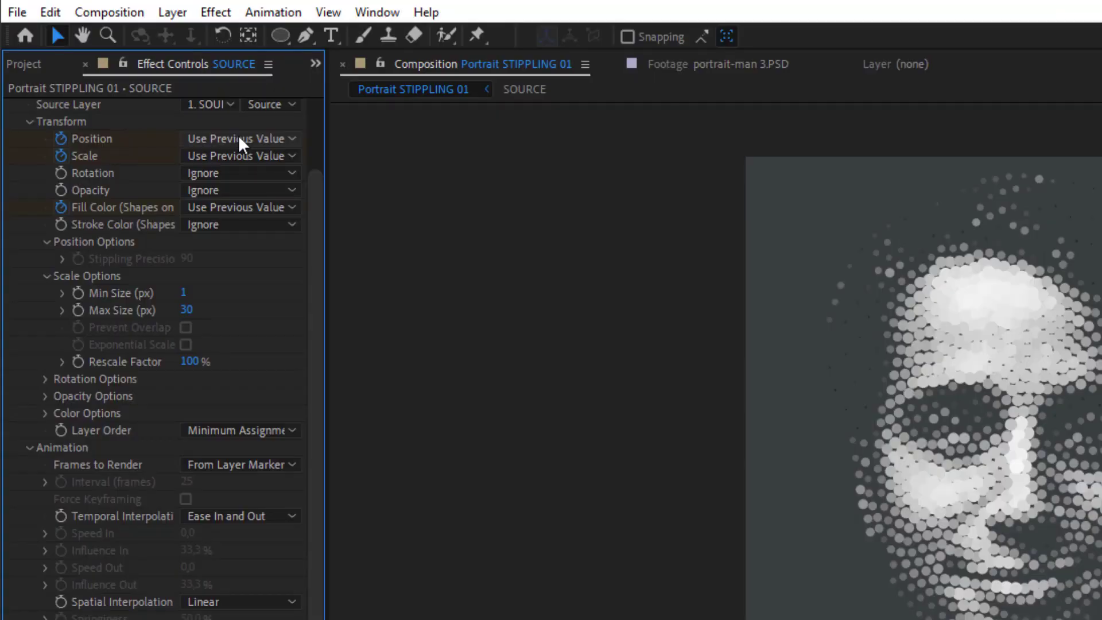
- Set Position, Scale and Fill Color to Use First Value at 0:00:04:10, then regenerate the animation
left_click(239, 138)
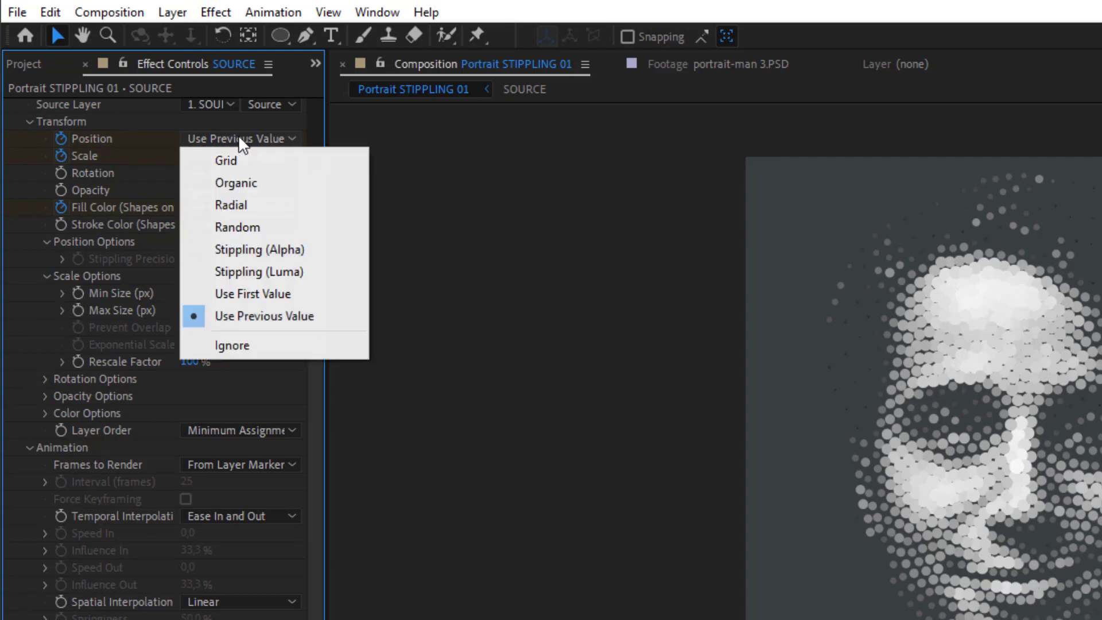
left_click(258, 292)
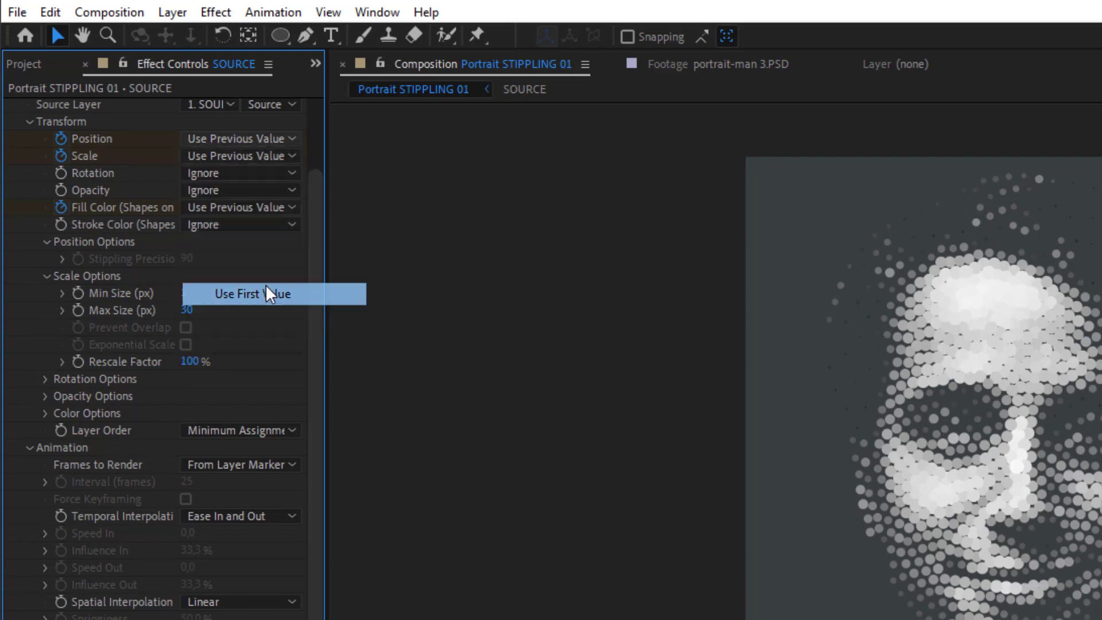
left_click(244, 155)
left_click(252, 288)
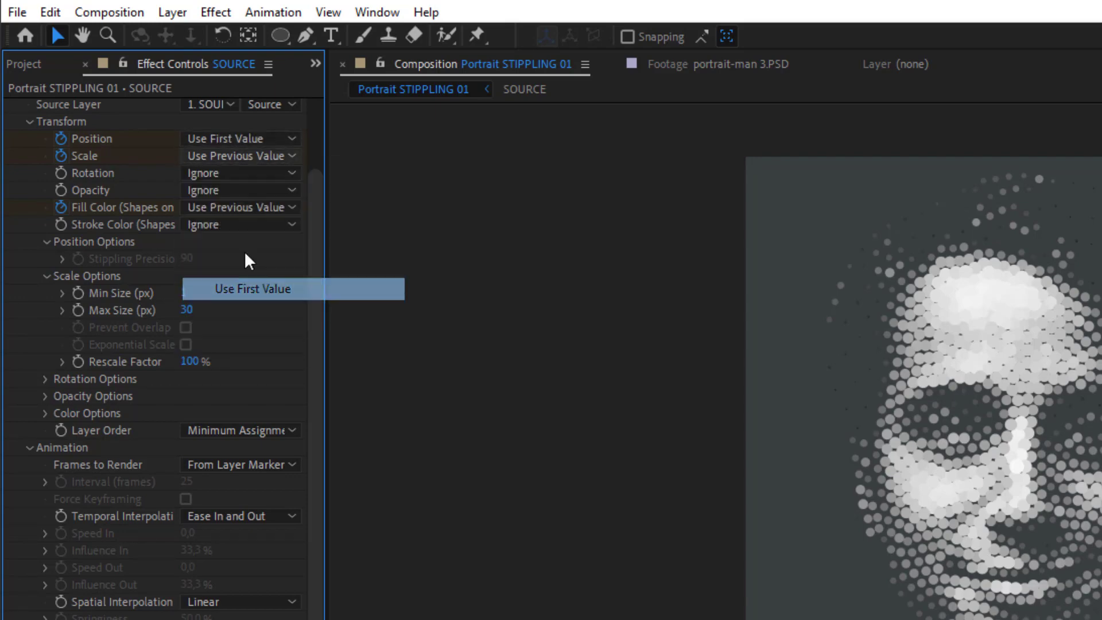
left_click(243, 207)
left_click(246, 295)
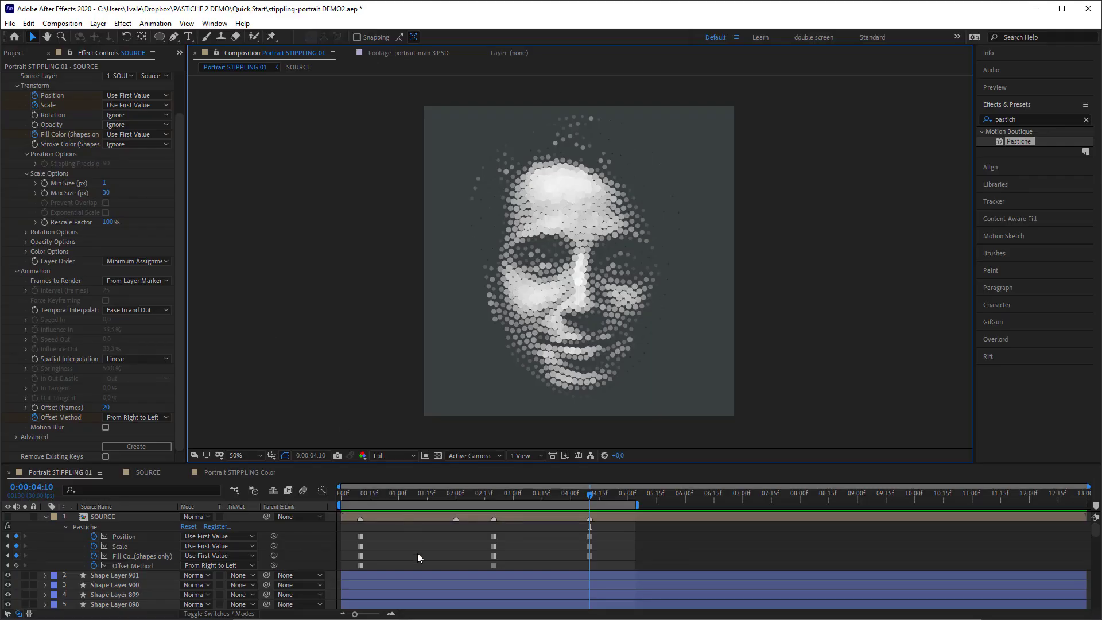
left_click(418, 553)
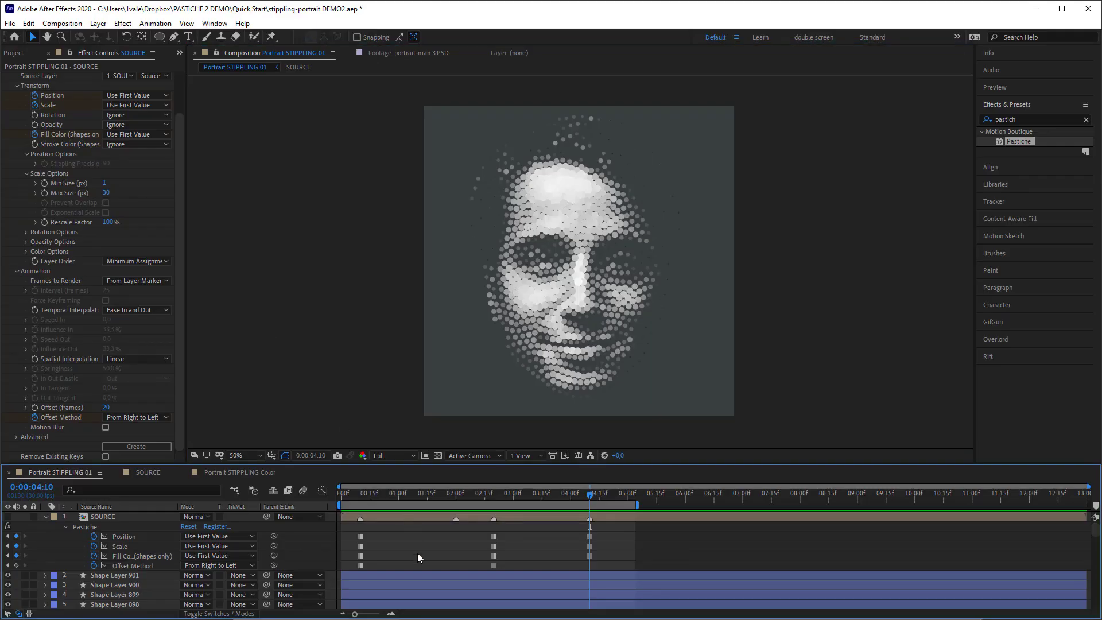
left_click(163, 445)
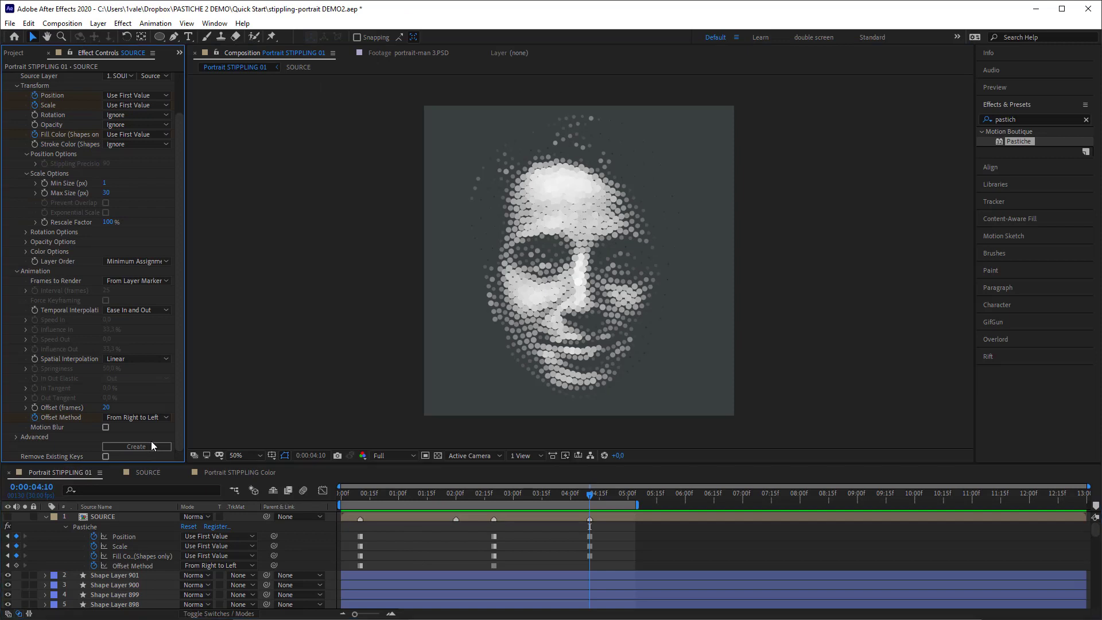